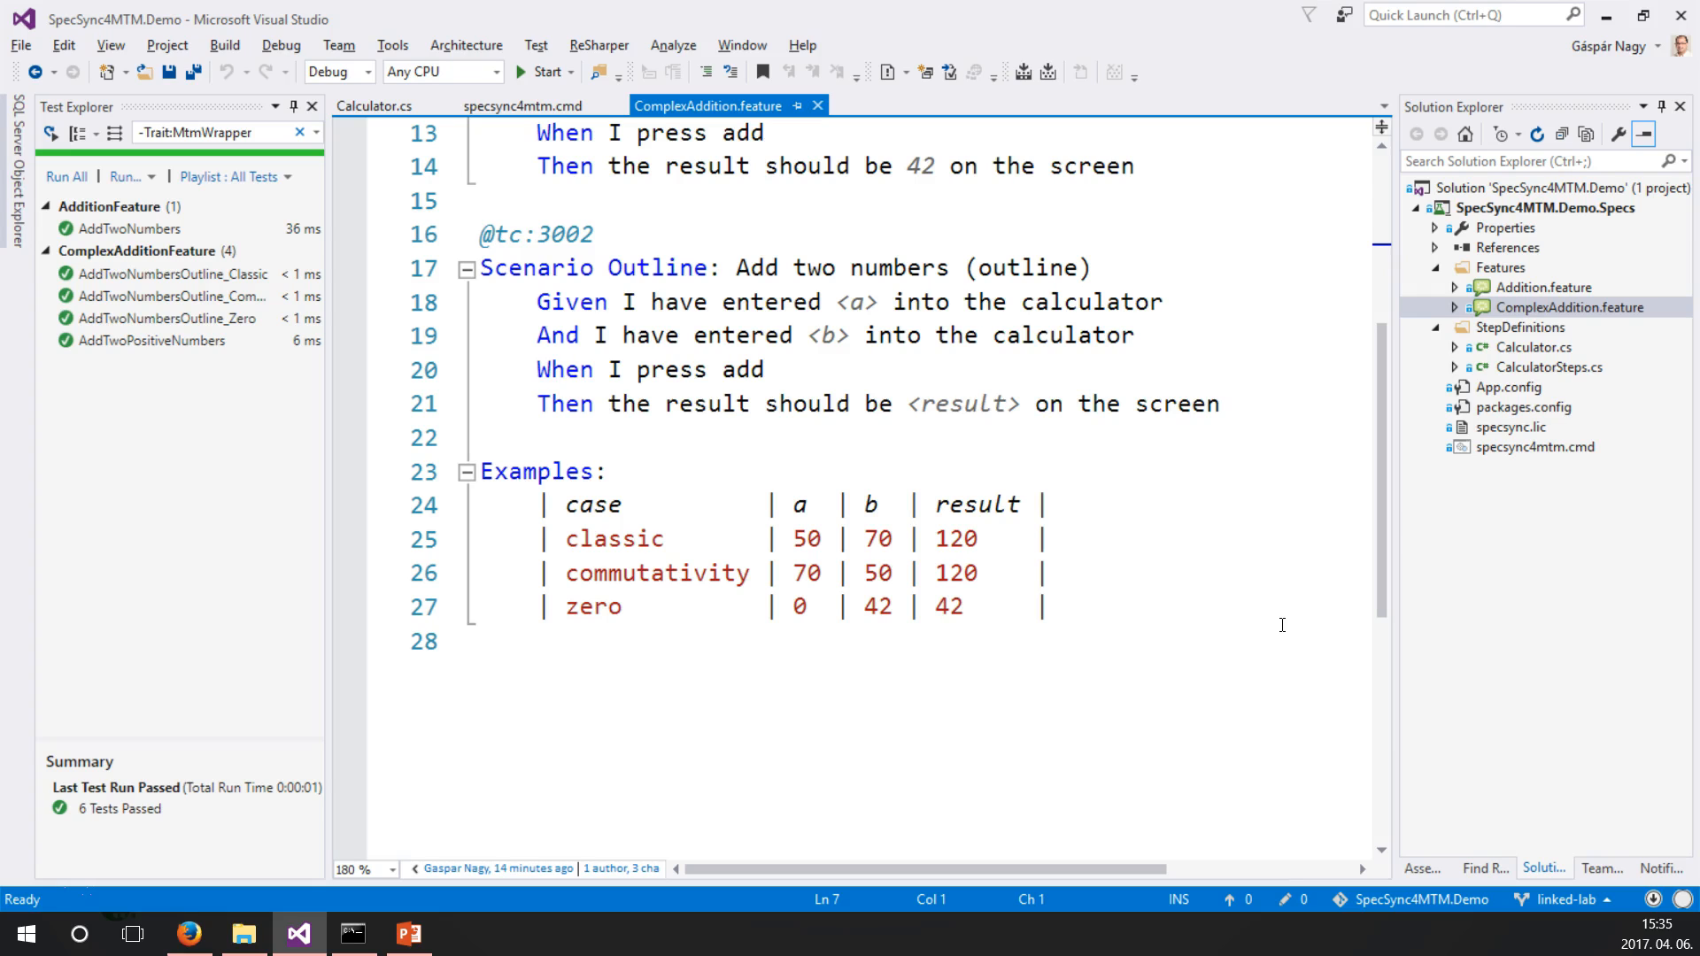
Check the SpecSync.MTM plugin's parameters in App.config and build the solution.
double_click(1531, 389)
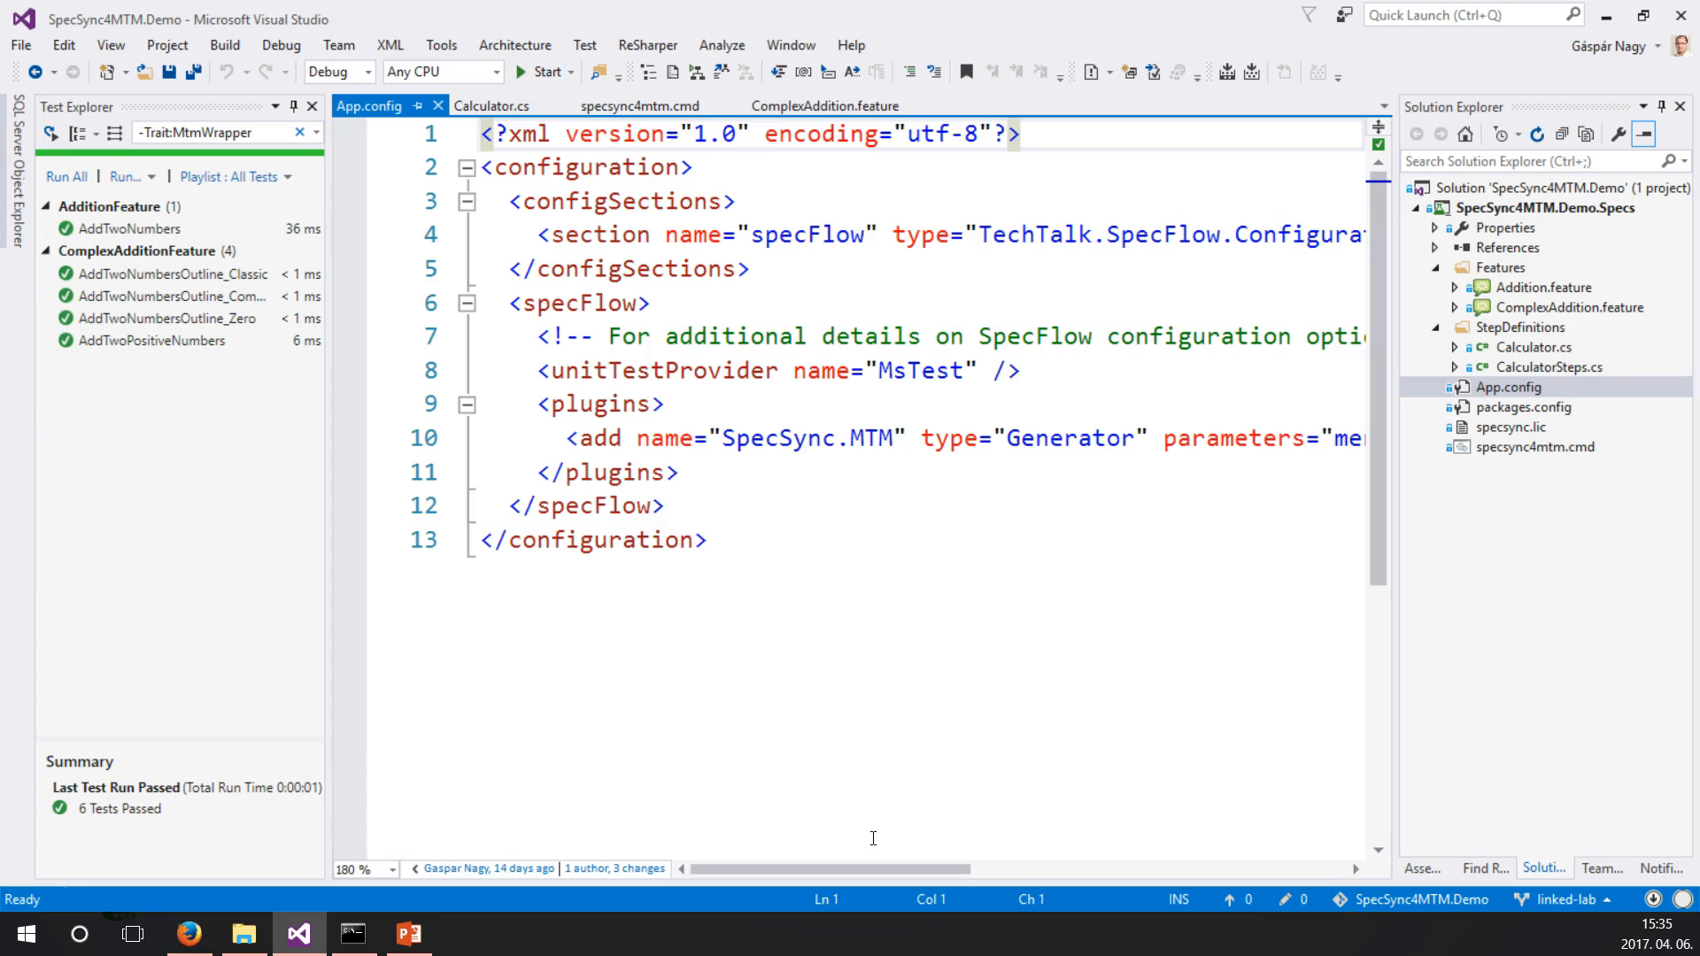
drag(856, 869, 1009, 876)
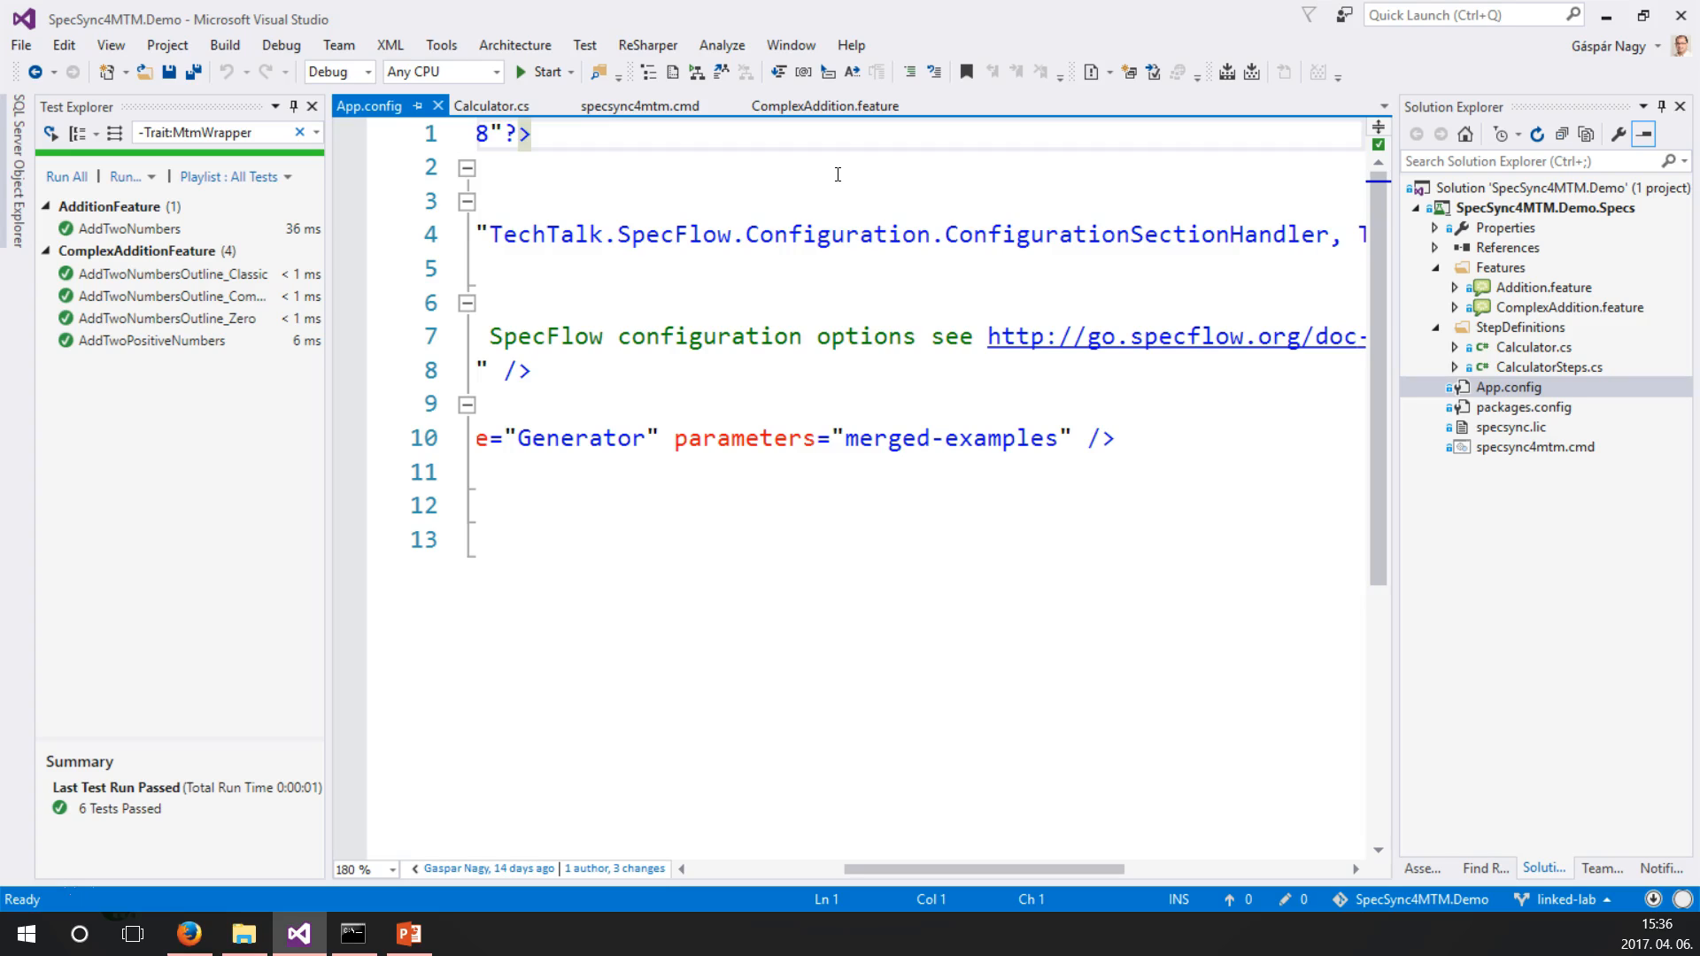
click(1253, 73)
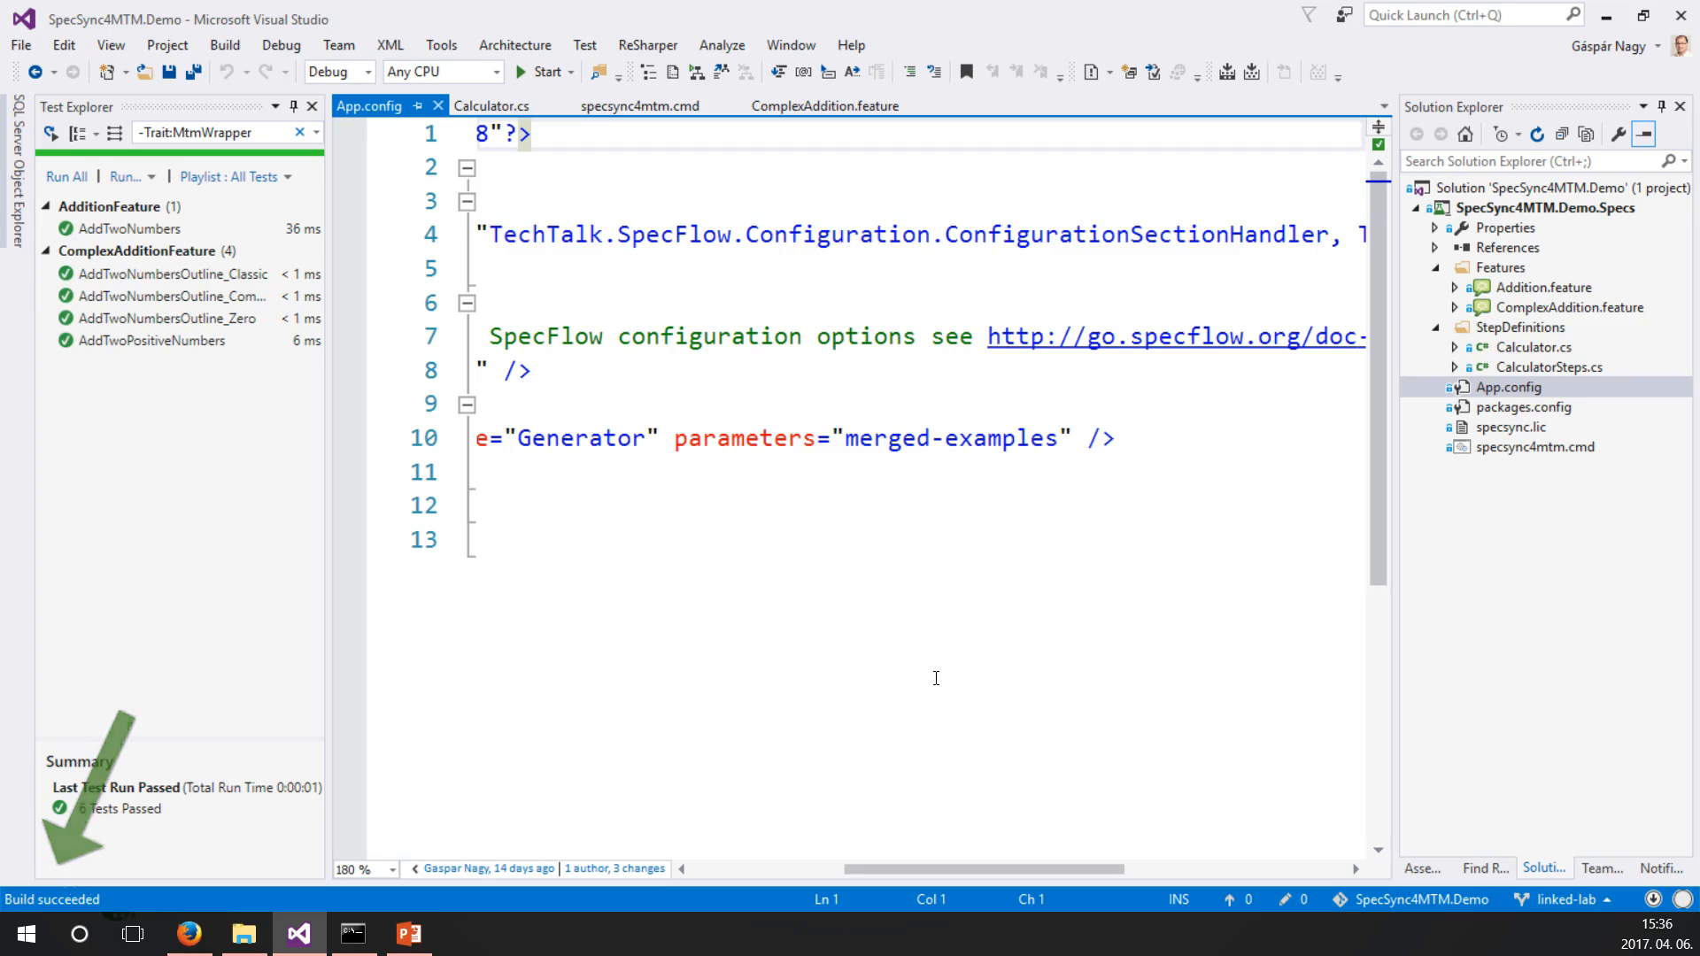
Switch to the Developer Command Prompt and run specsync4mtm.cmd in the SpecSync4MTM.Demo.Specs folder.
click(357, 935)
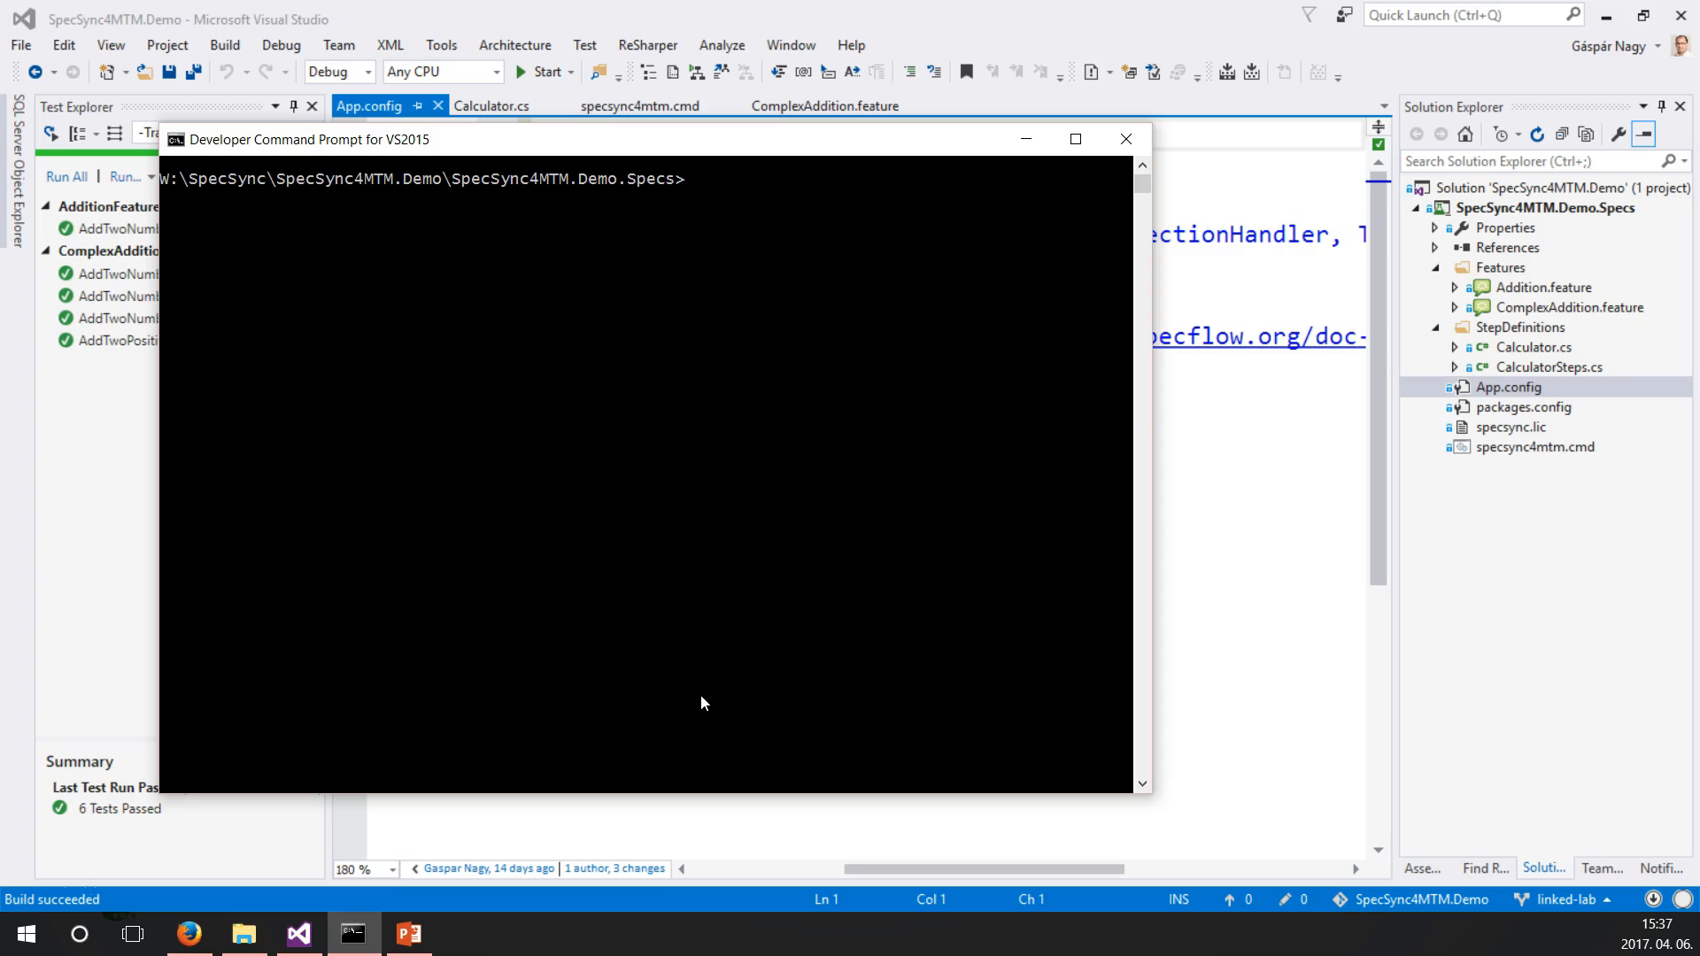
text(specsync4mtm.cmd)
key(Return)
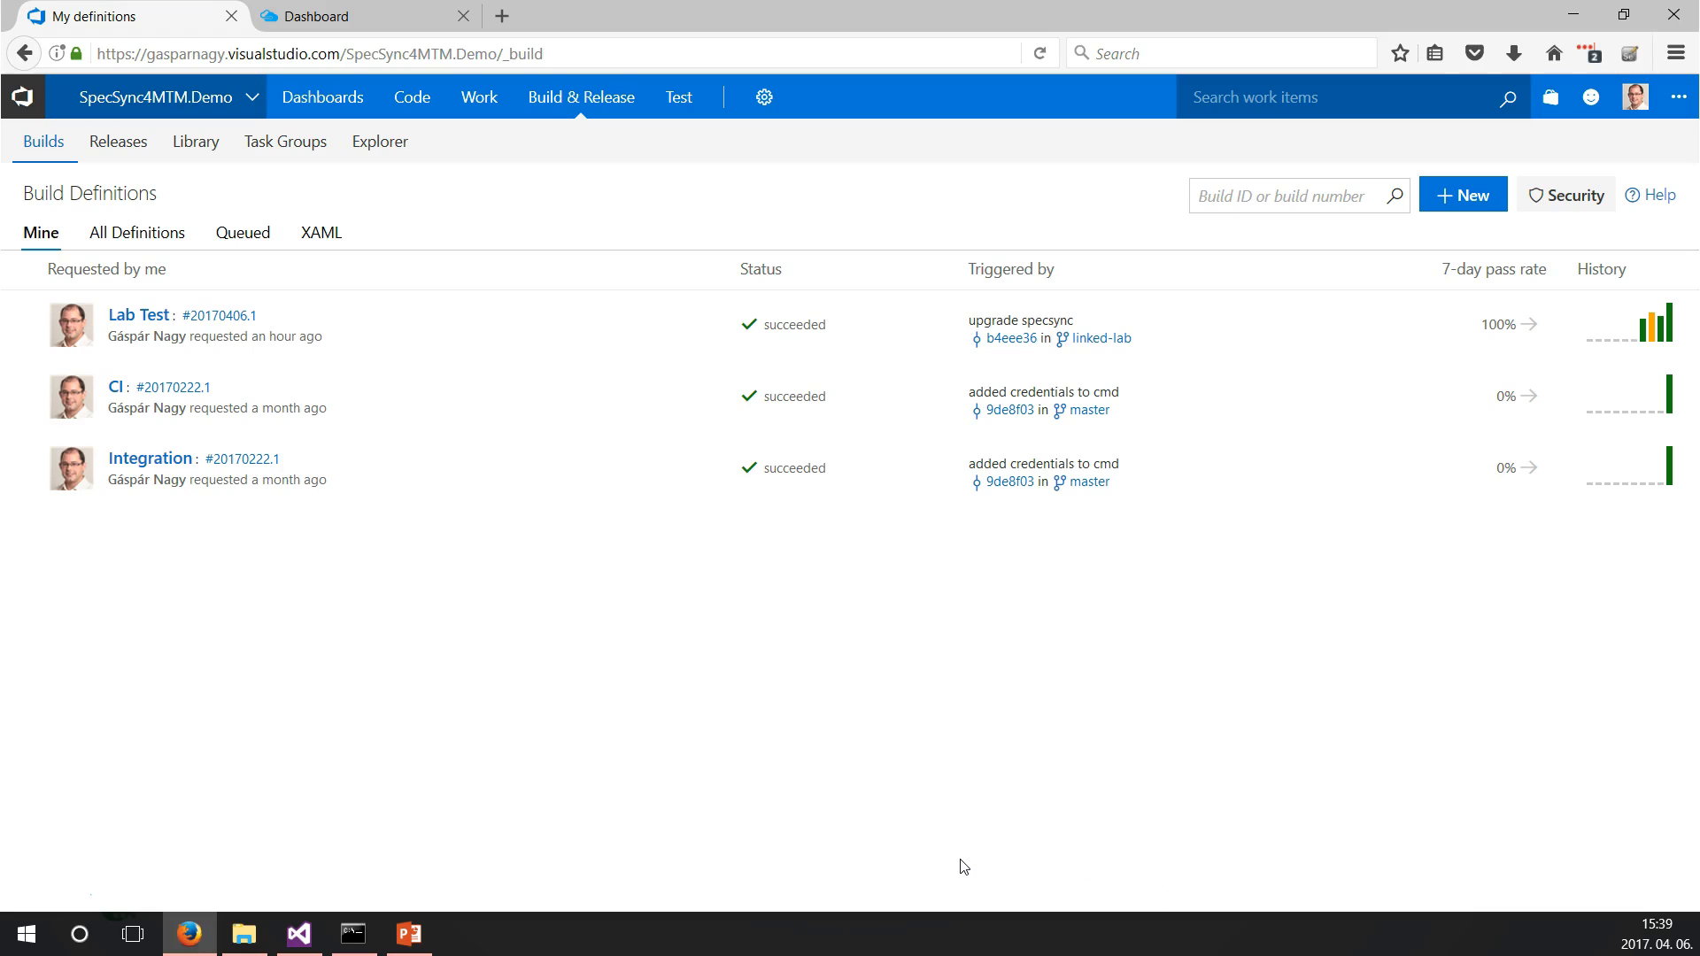
Open the Lab Test build definition for editing and examine the settings of its AzureVMs File Copy and Deploy TestAgent tasks.
click(151, 328)
click(1494, 200)
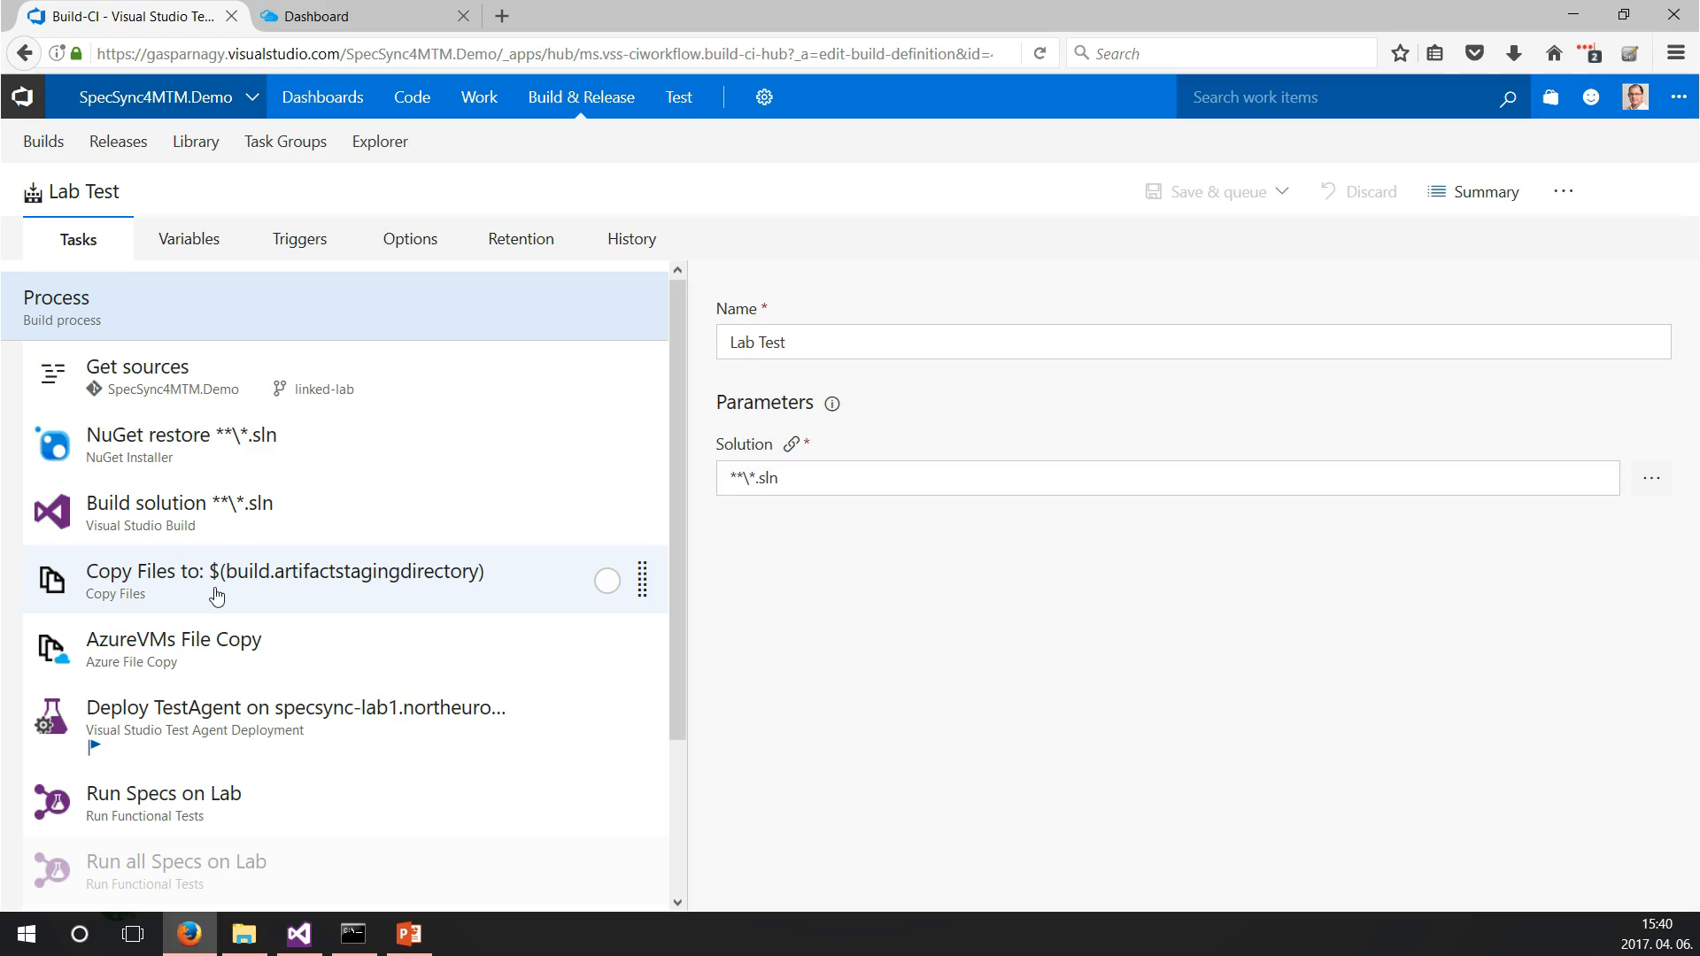
click(239, 669)
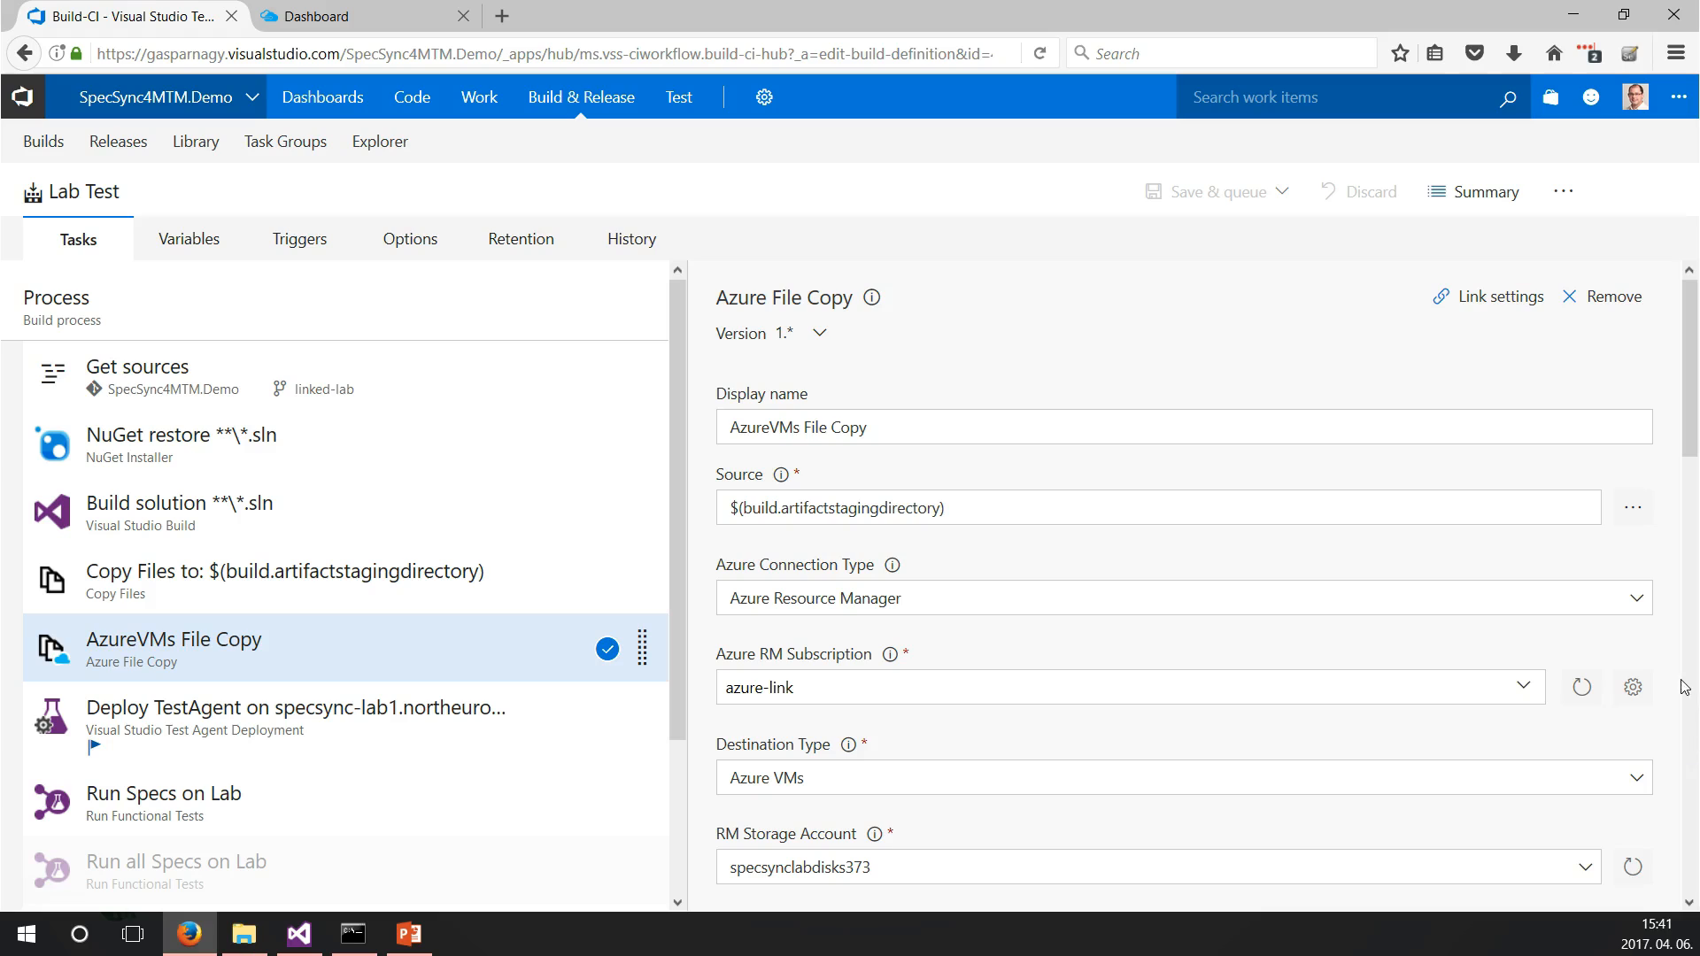
click(1642, 607)
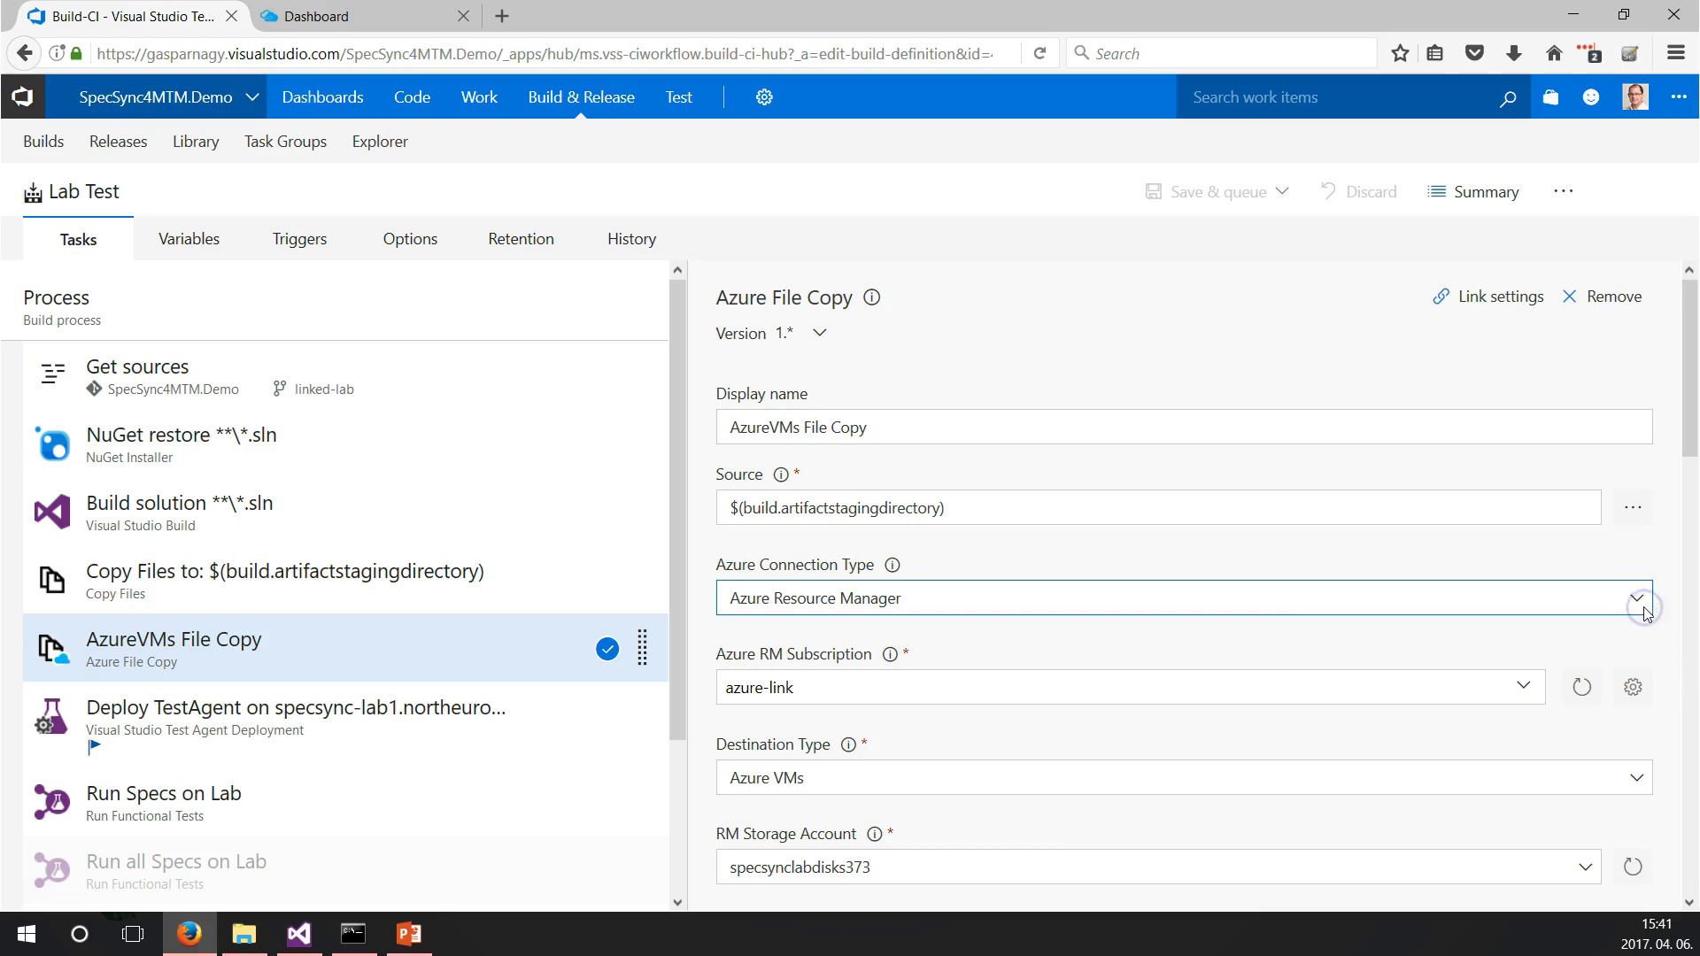
click(1641, 607)
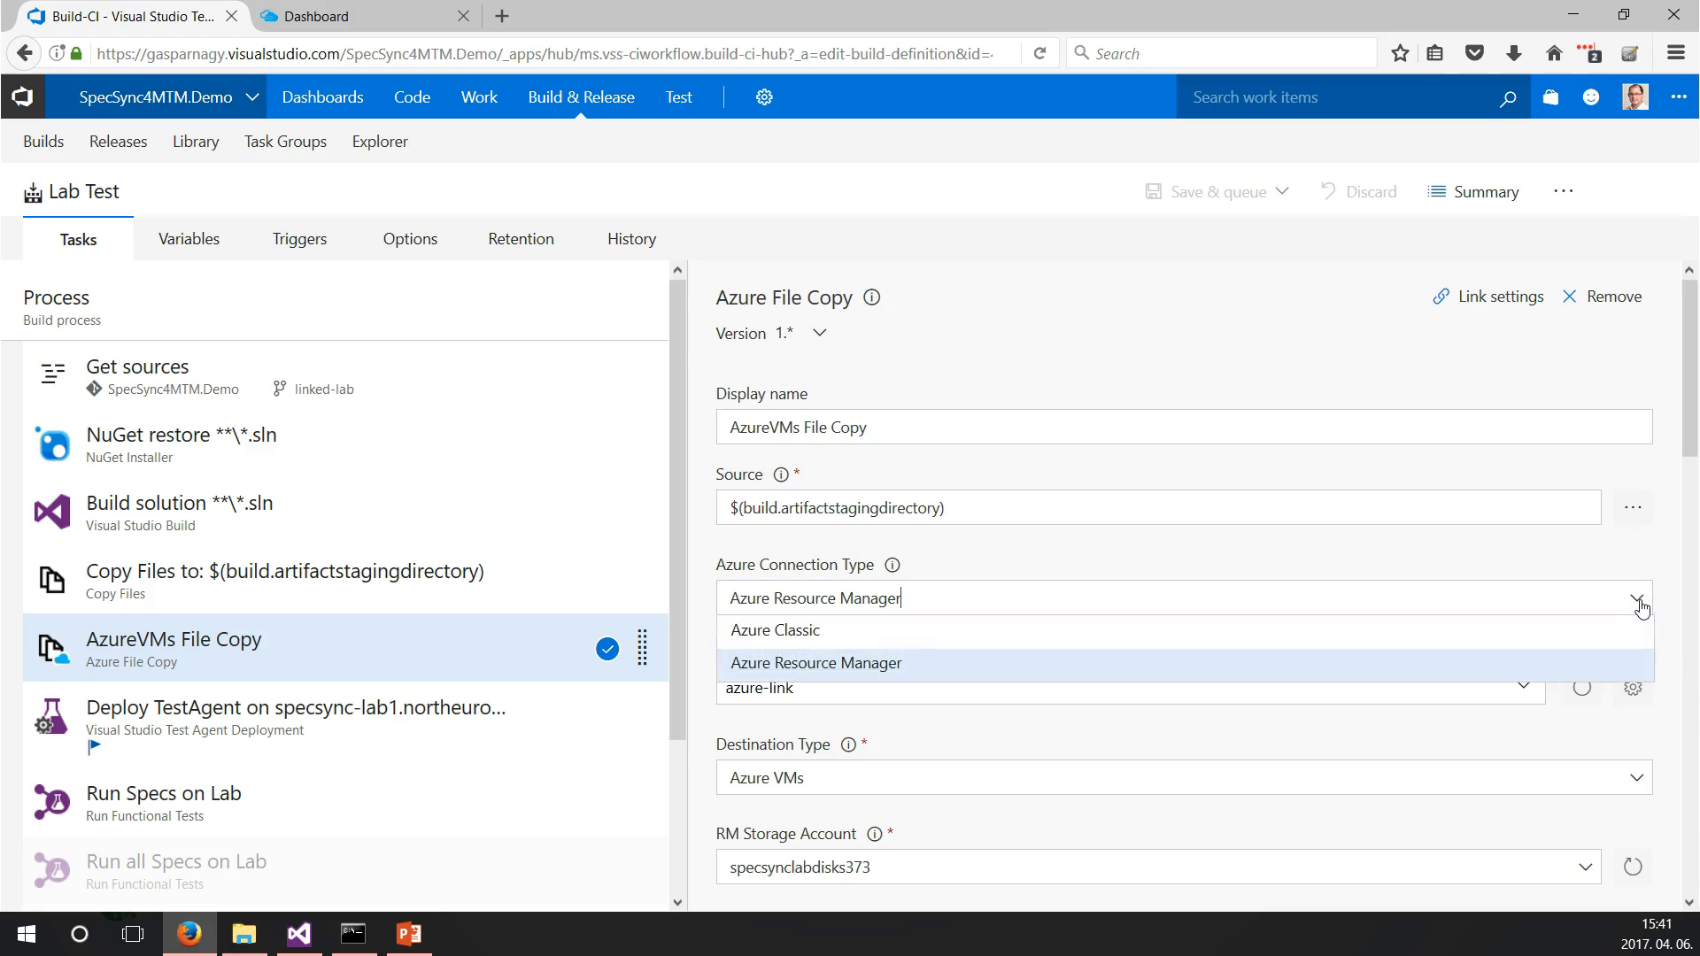
click(1640, 607)
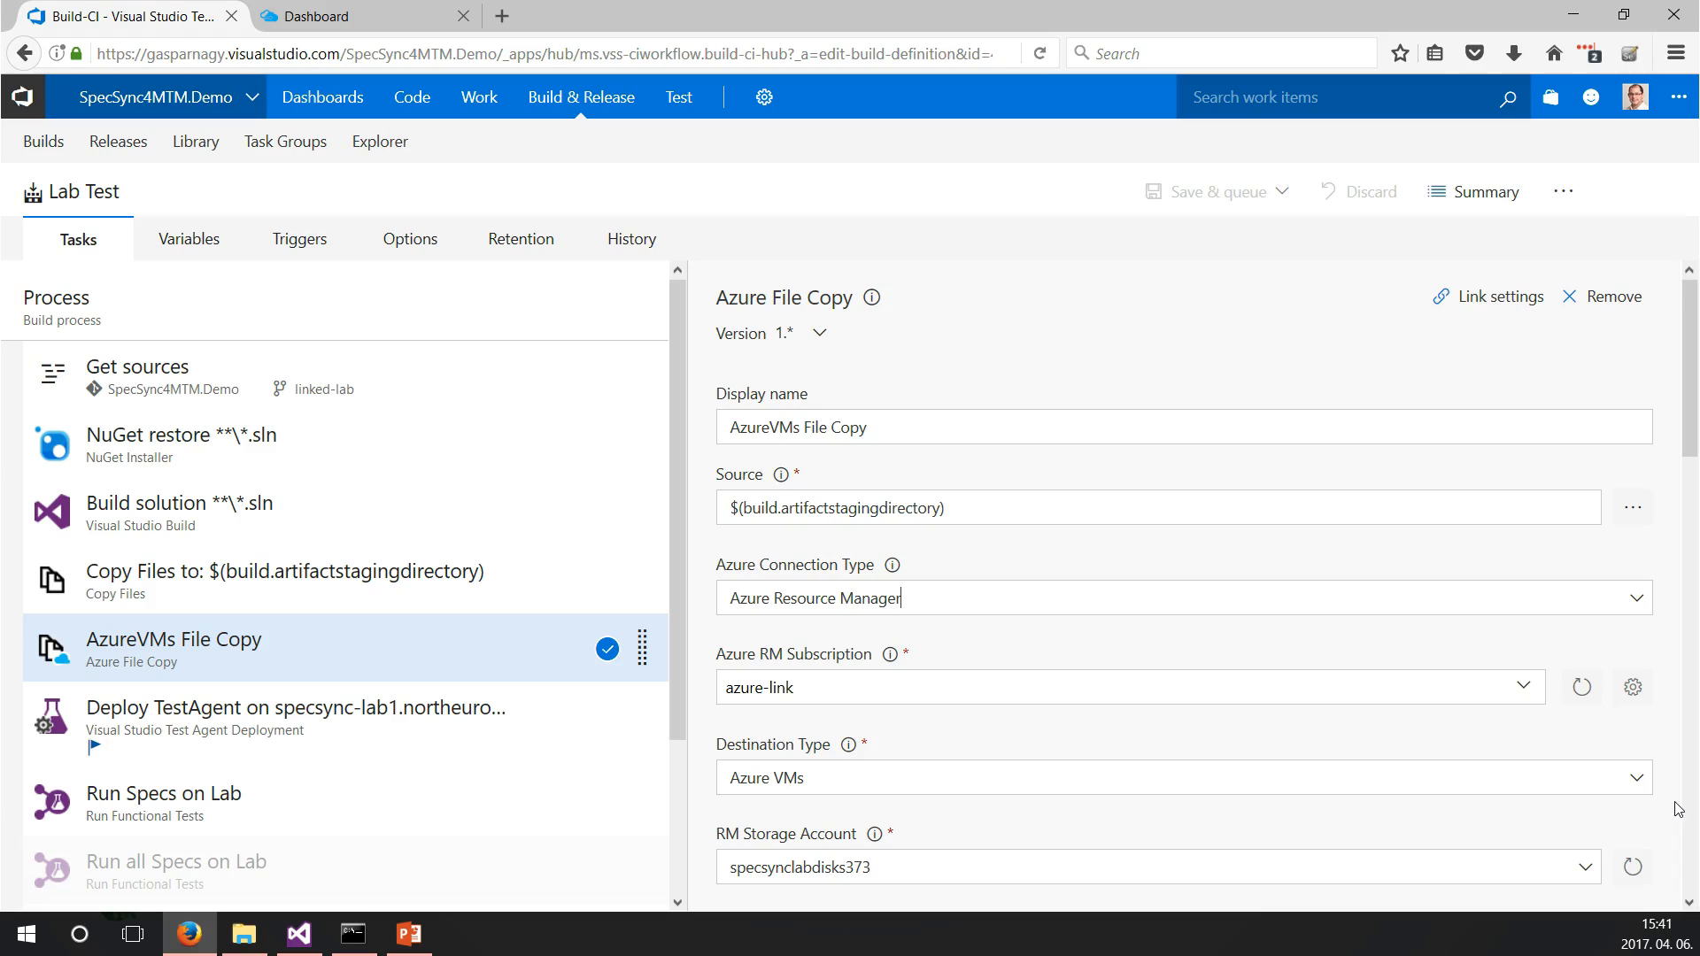
click(1631, 867)
scroll(1682, 437, down, 7)
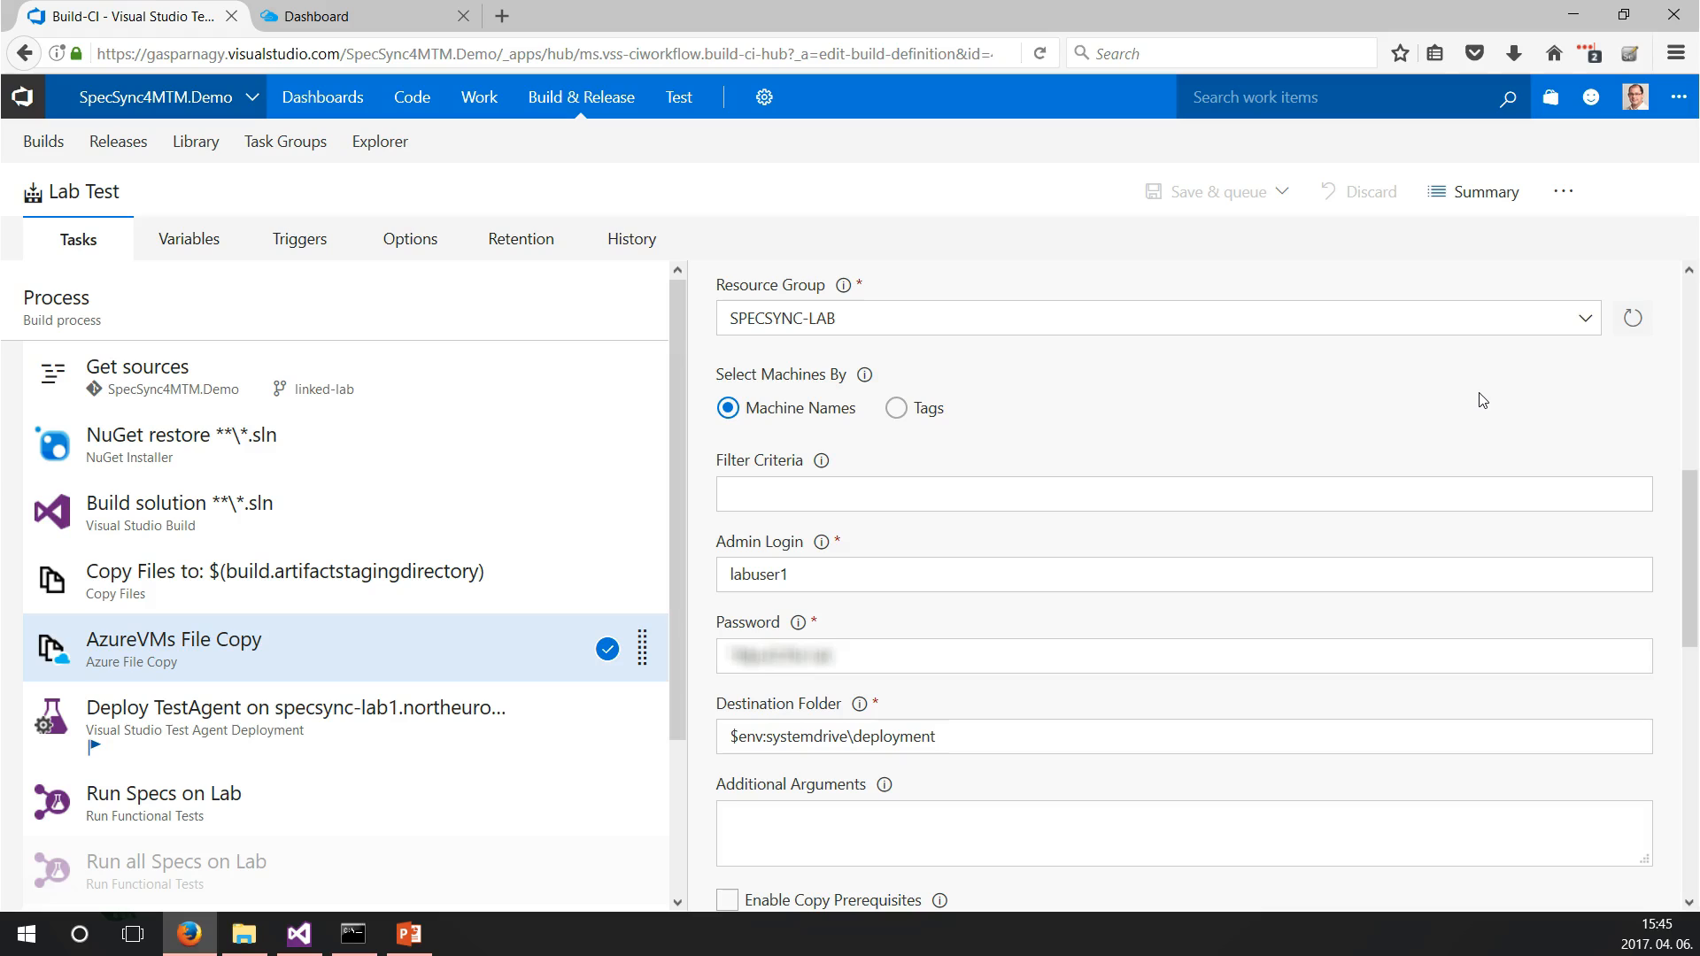
click(331, 740)
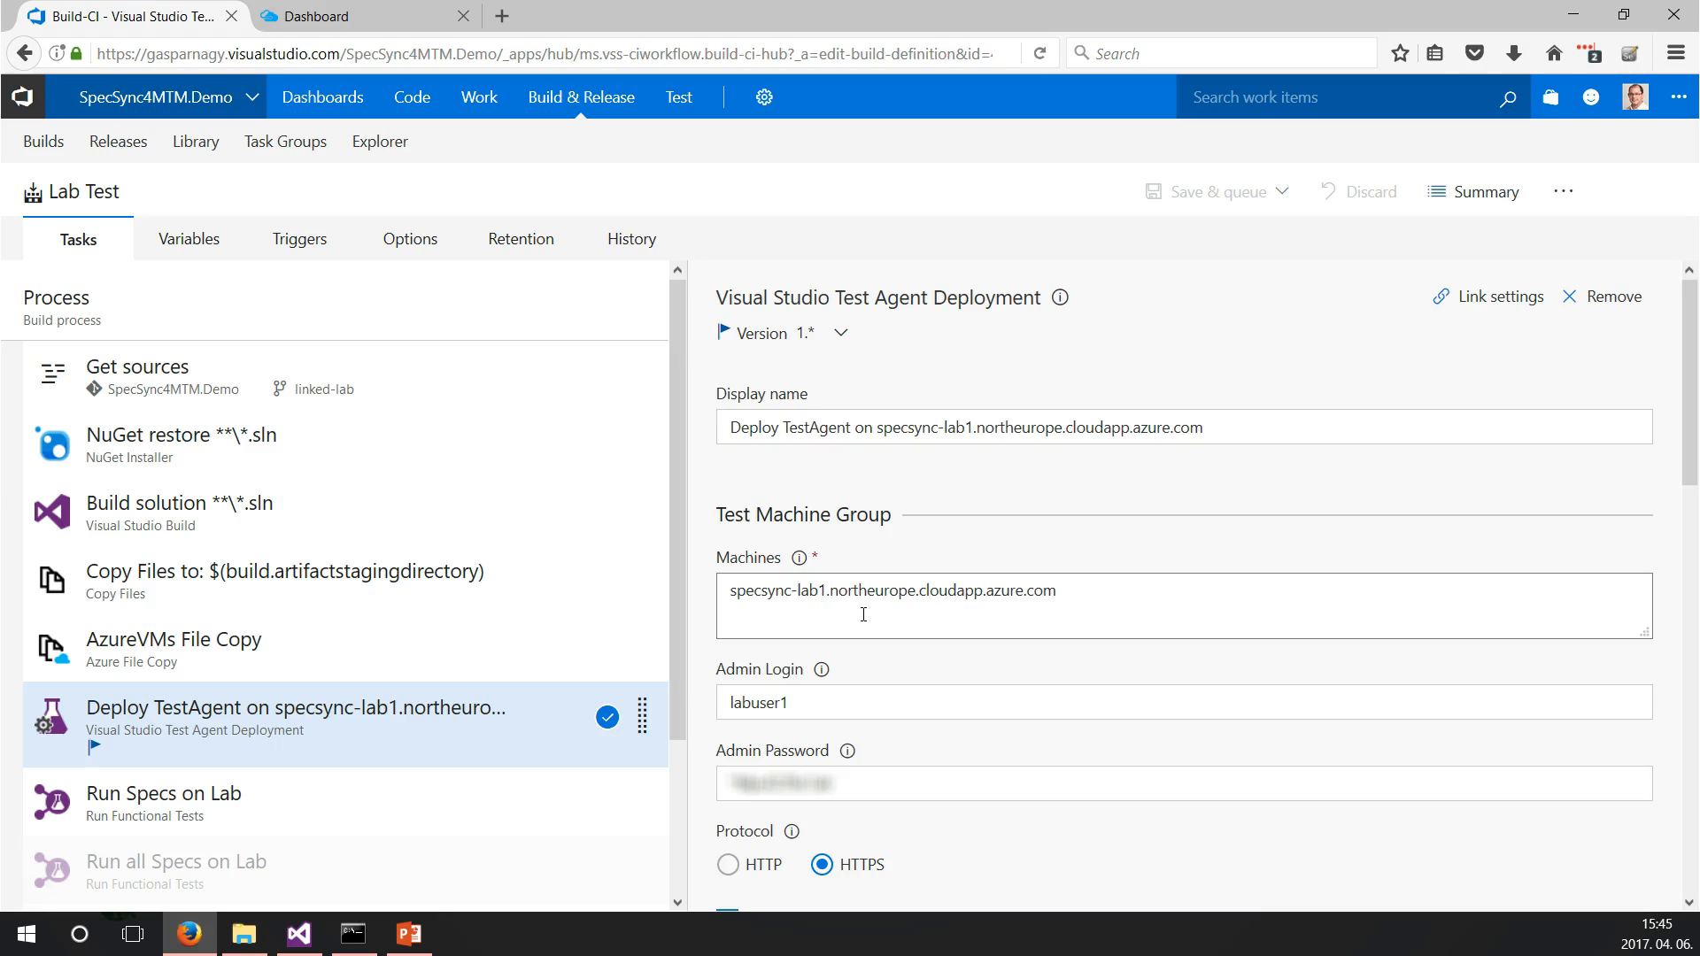
scroll(1620, 667, down, 6)
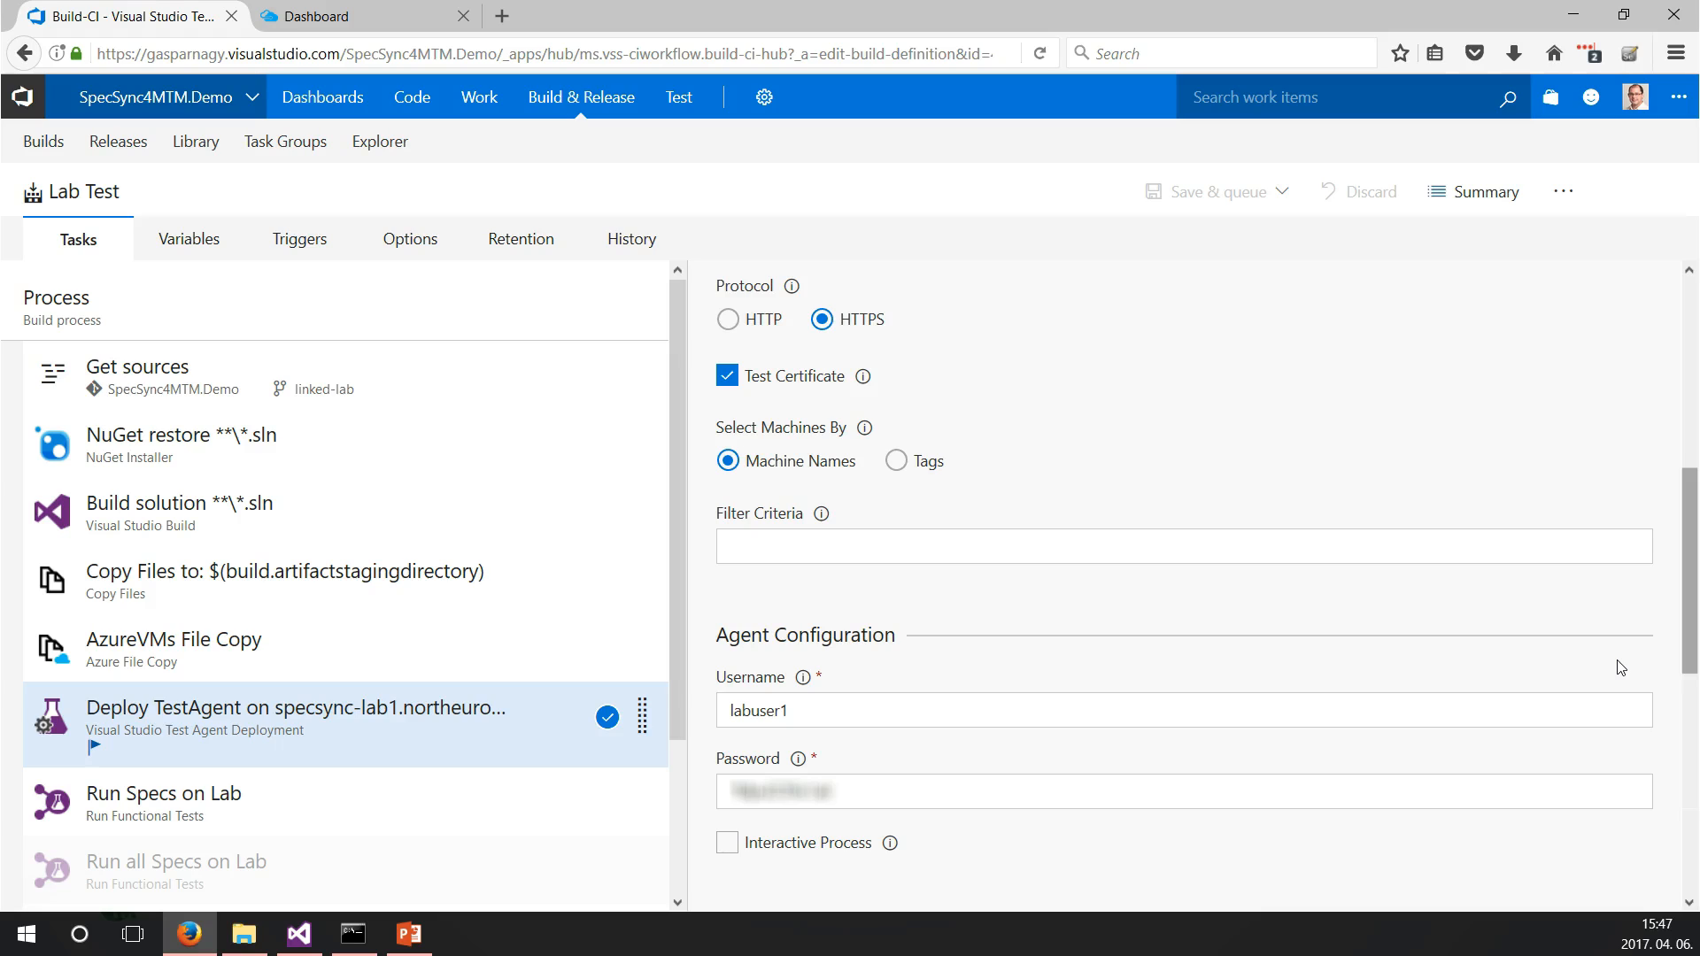
Examine the Run Specs on Lab task's machine, test selection, test plan, test suite and control options.
click(250, 807)
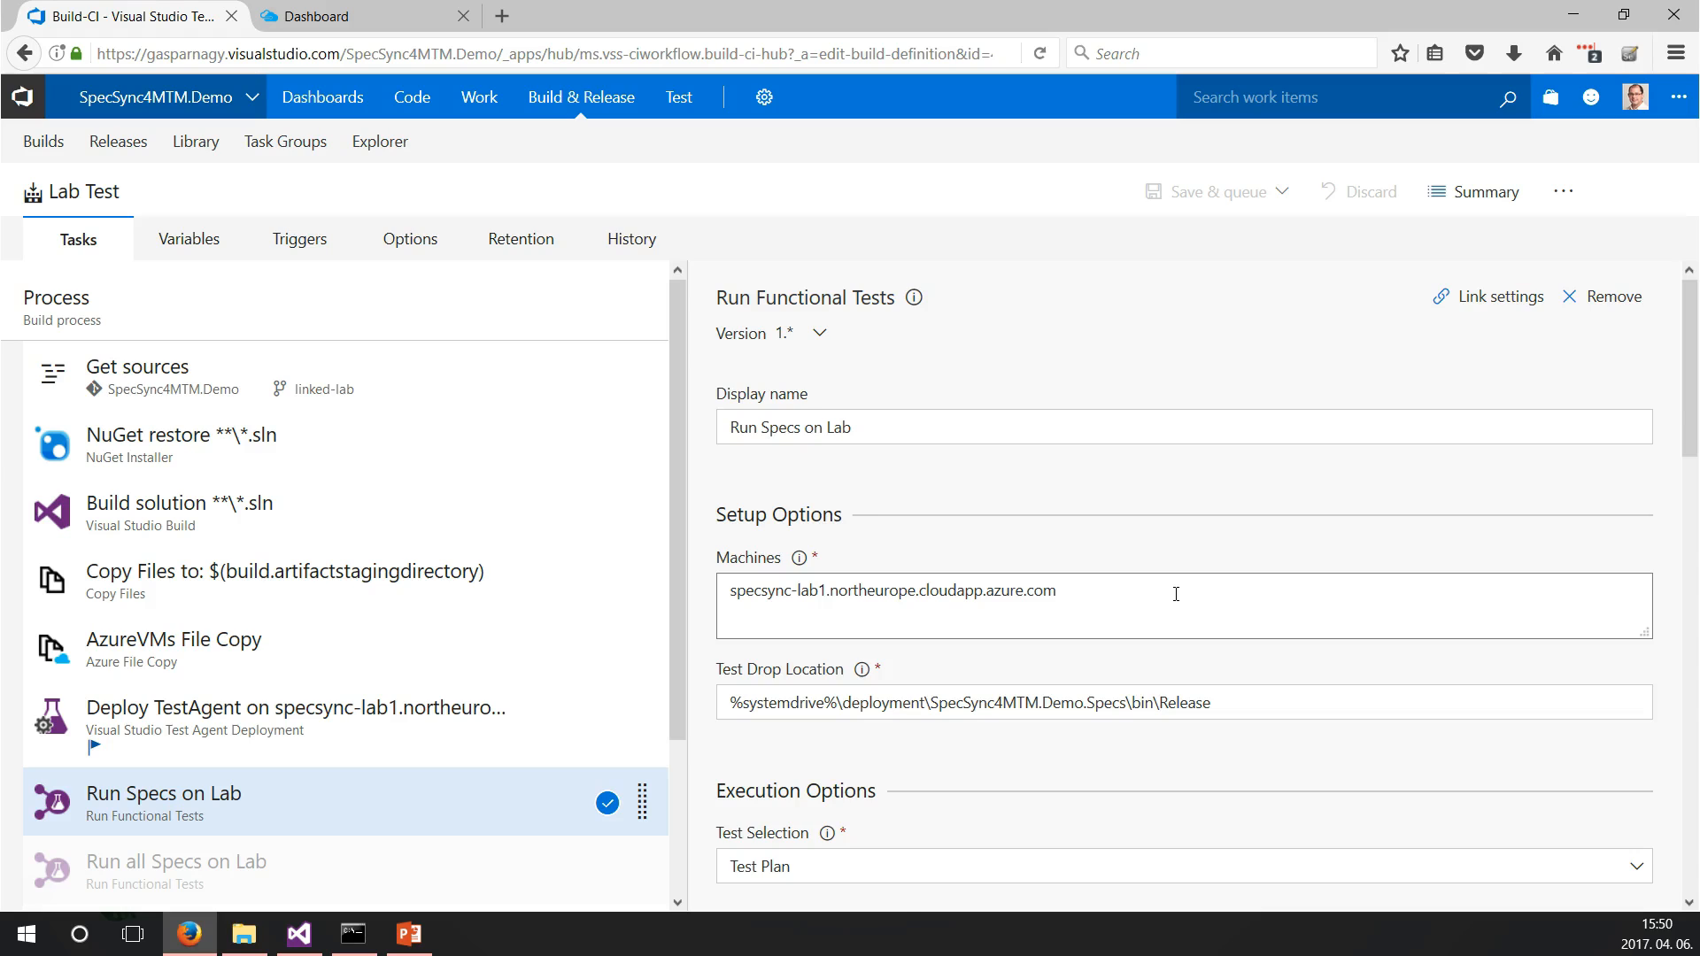
drag(1689, 421, 1691, 569)
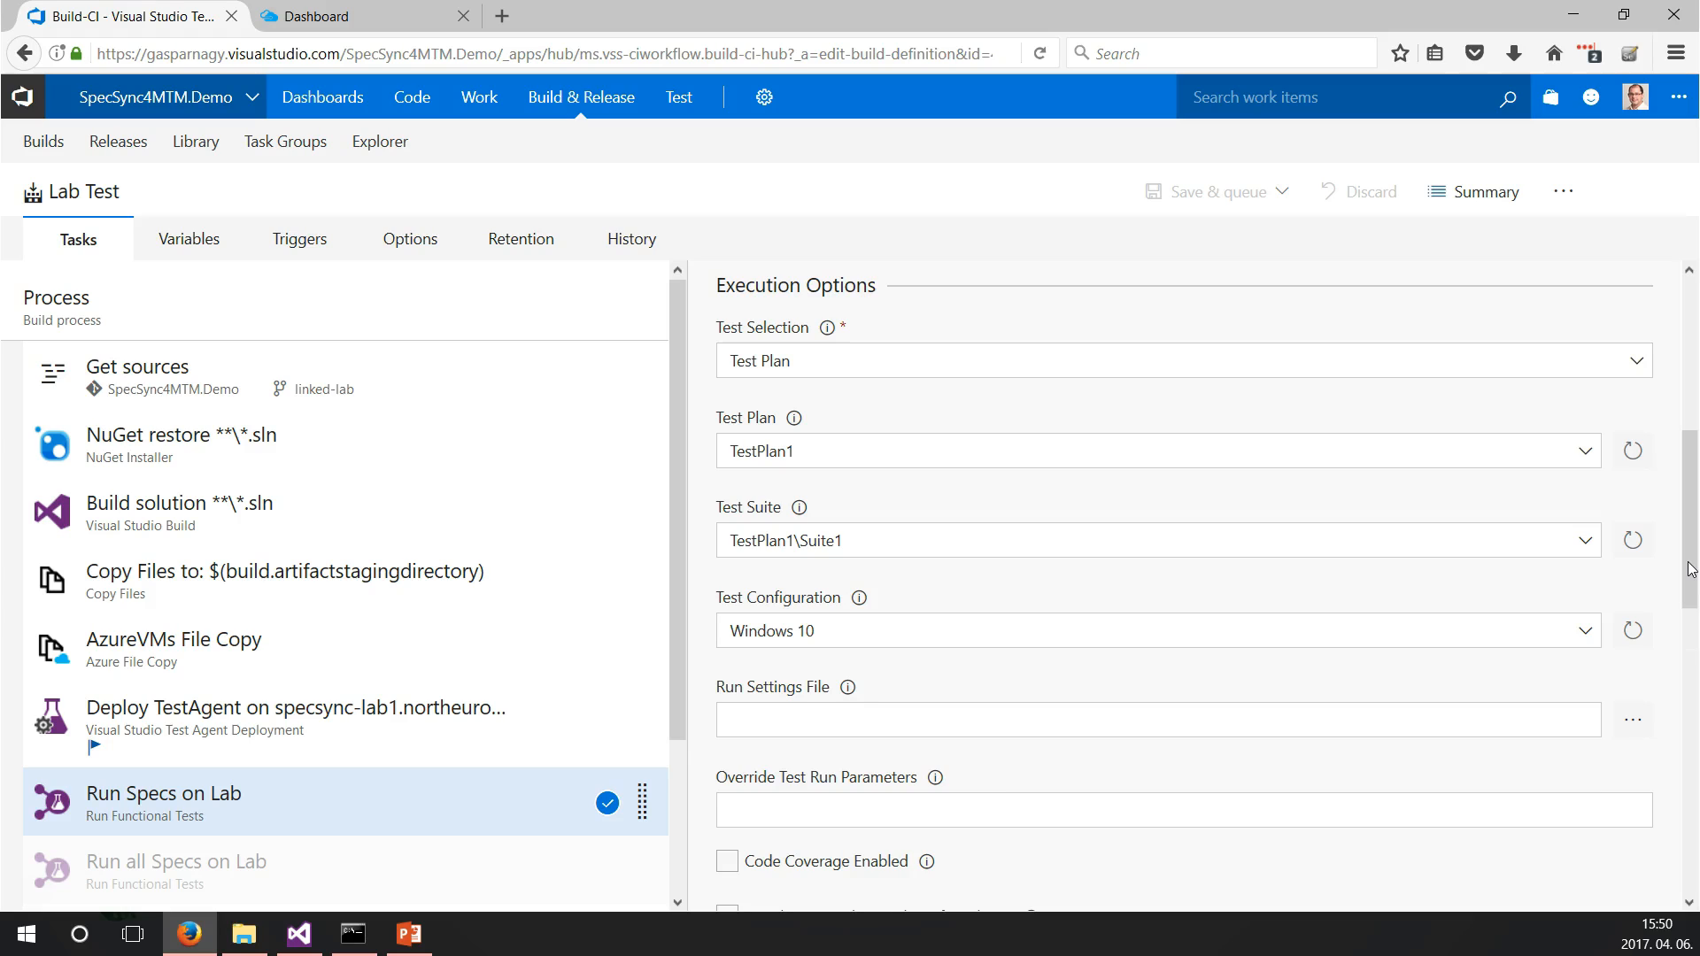
click(1639, 361)
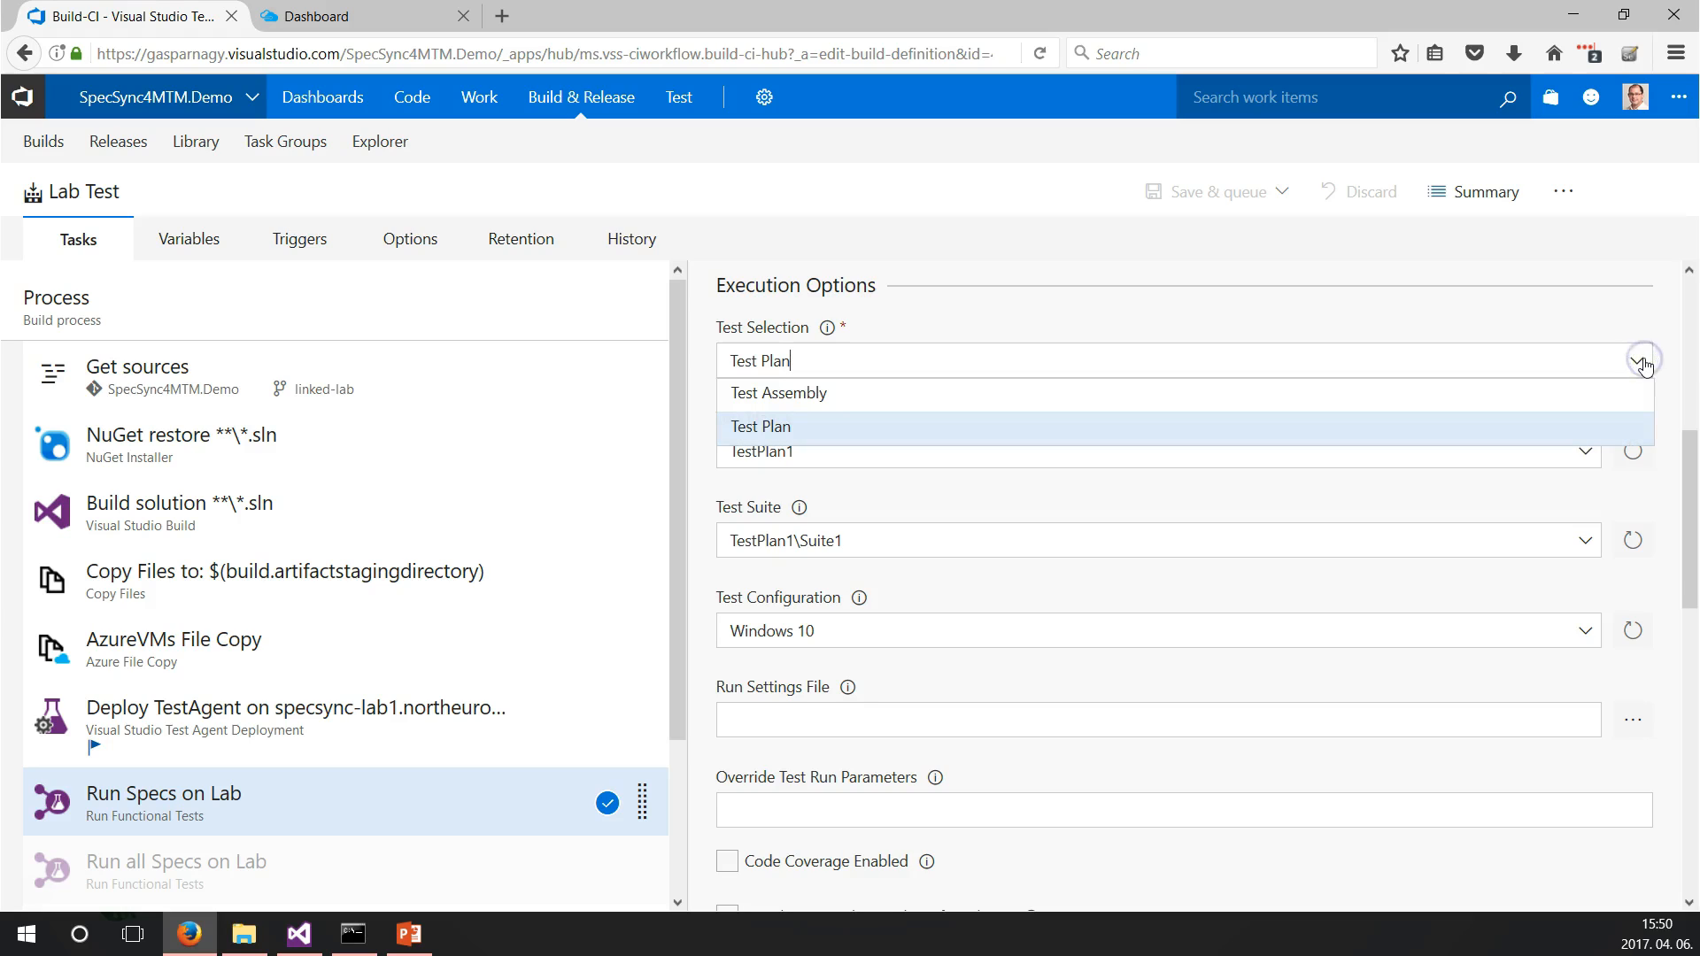
click(1641, 363)
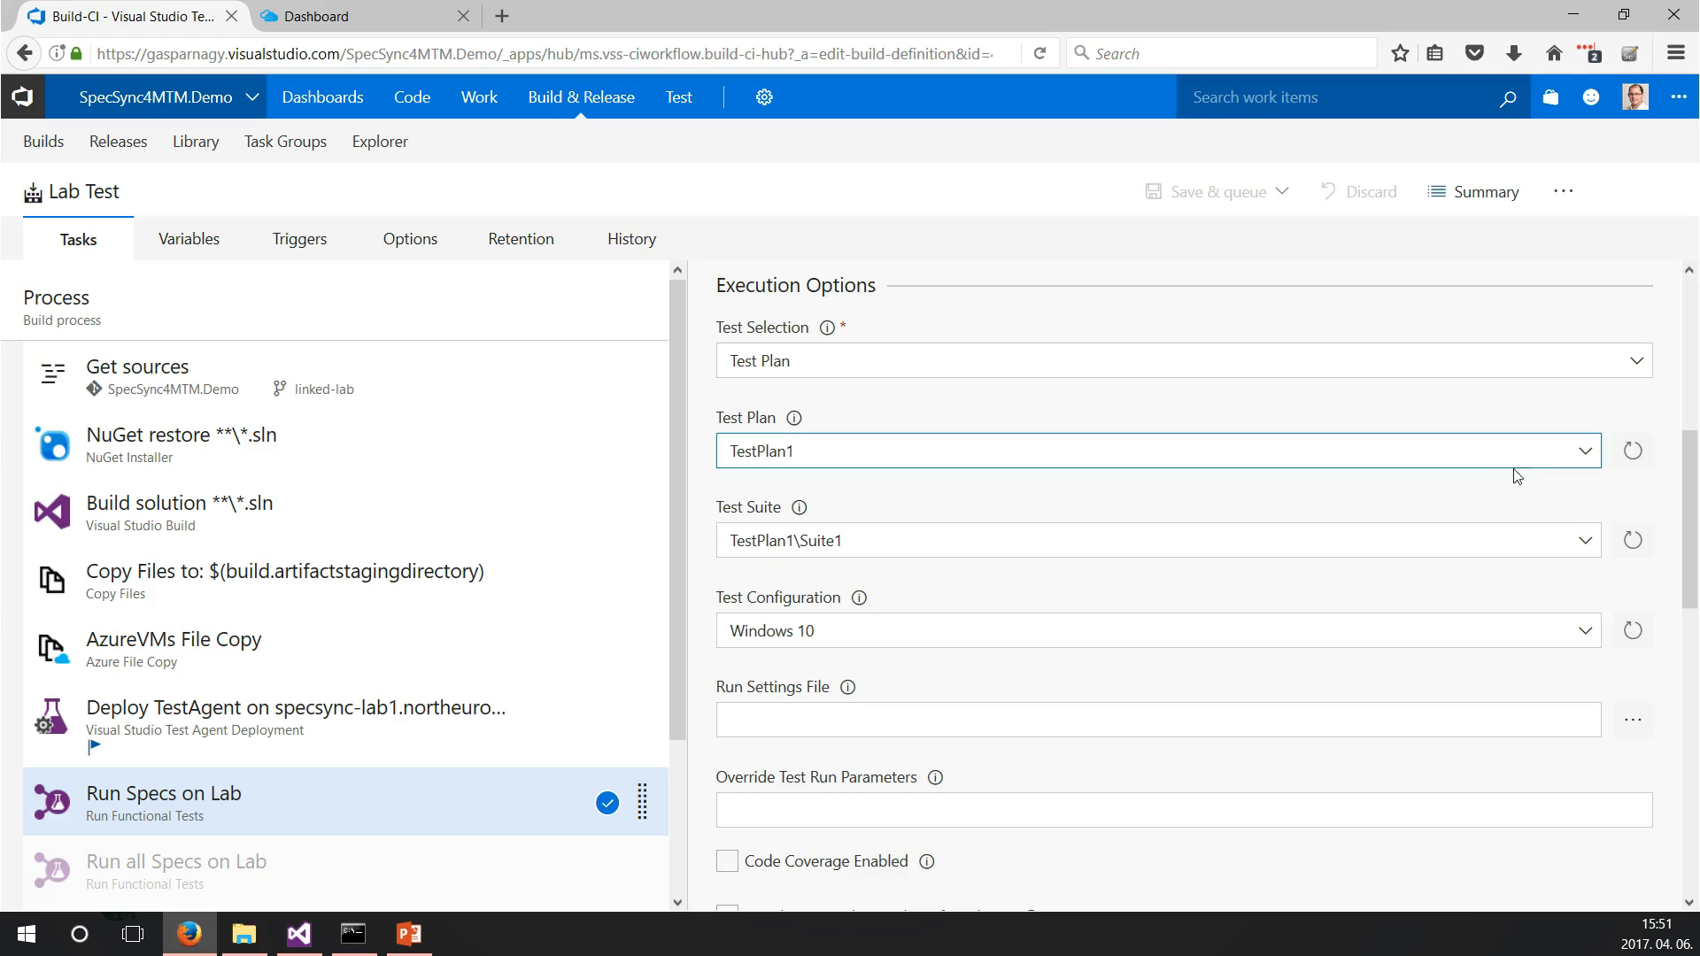
click(1584, 455)
click(1582, 456)
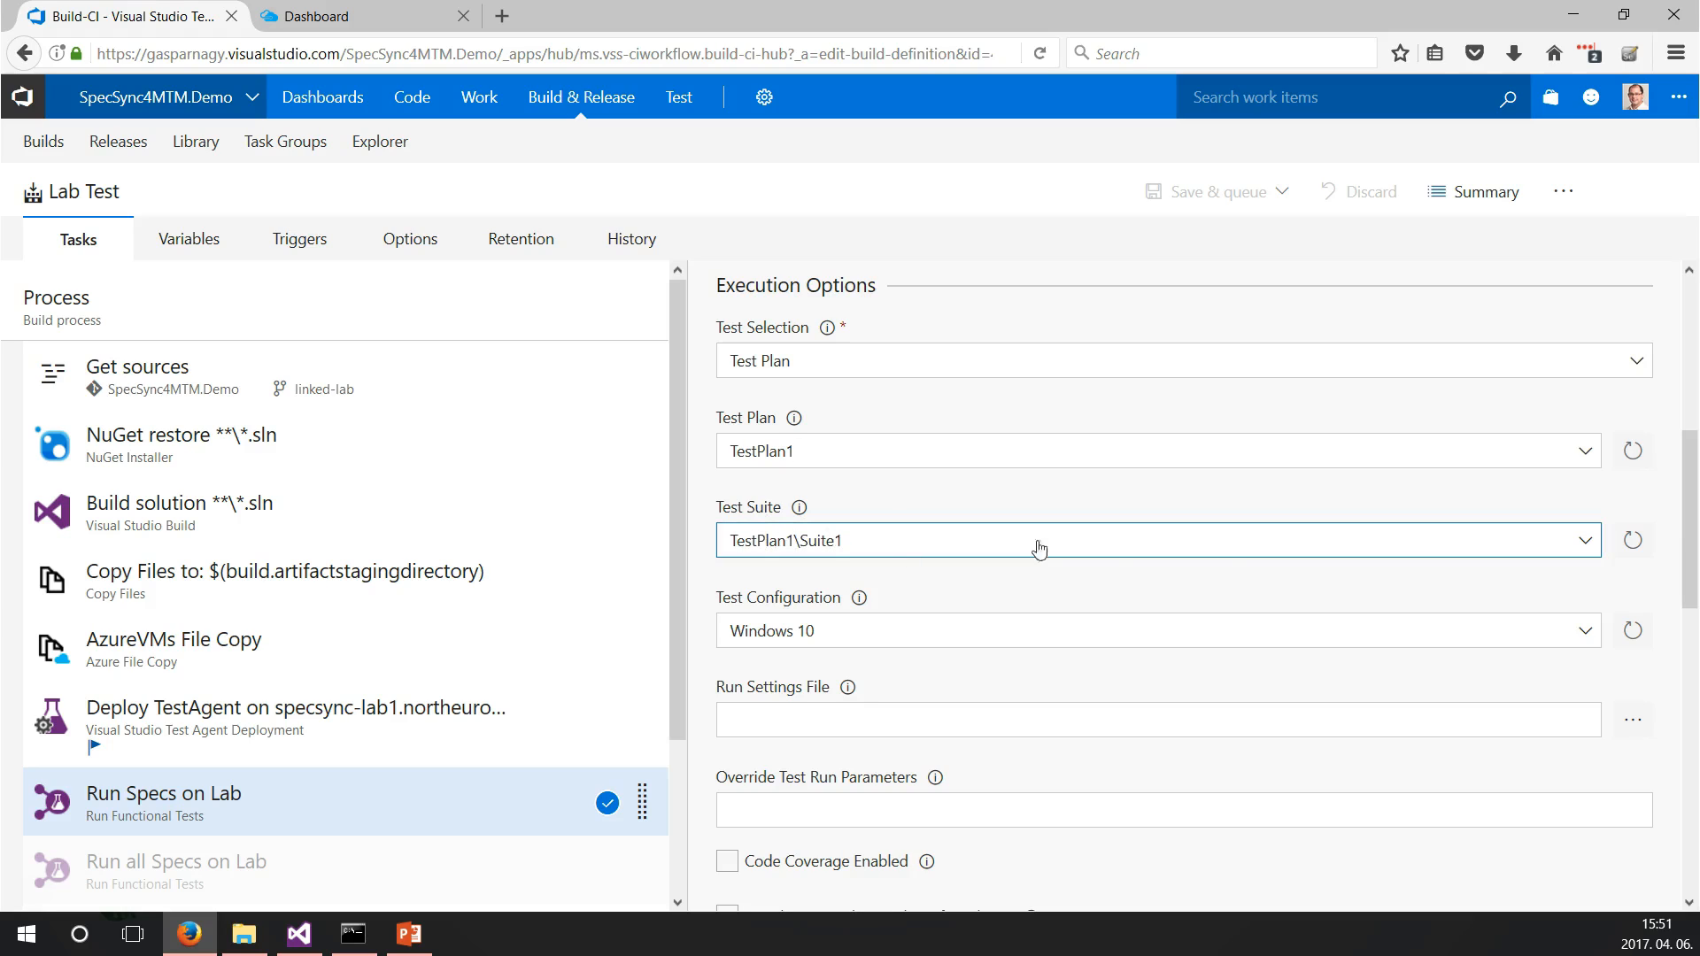
click(1589, 541)
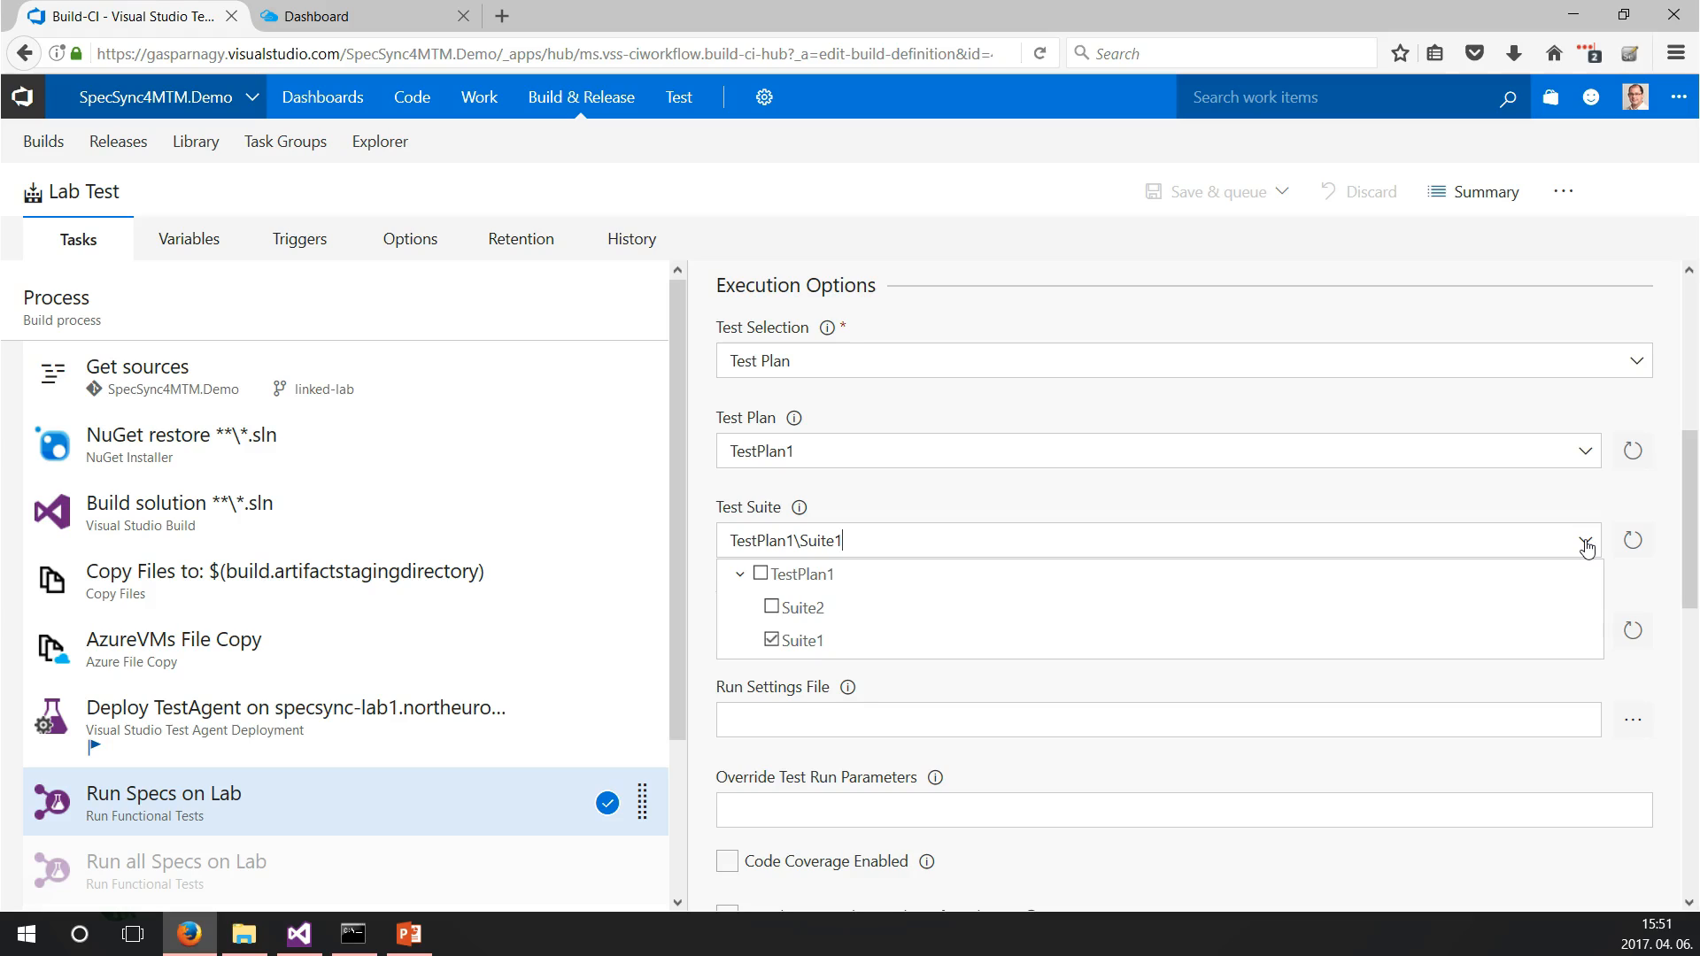
click(1586, 546)
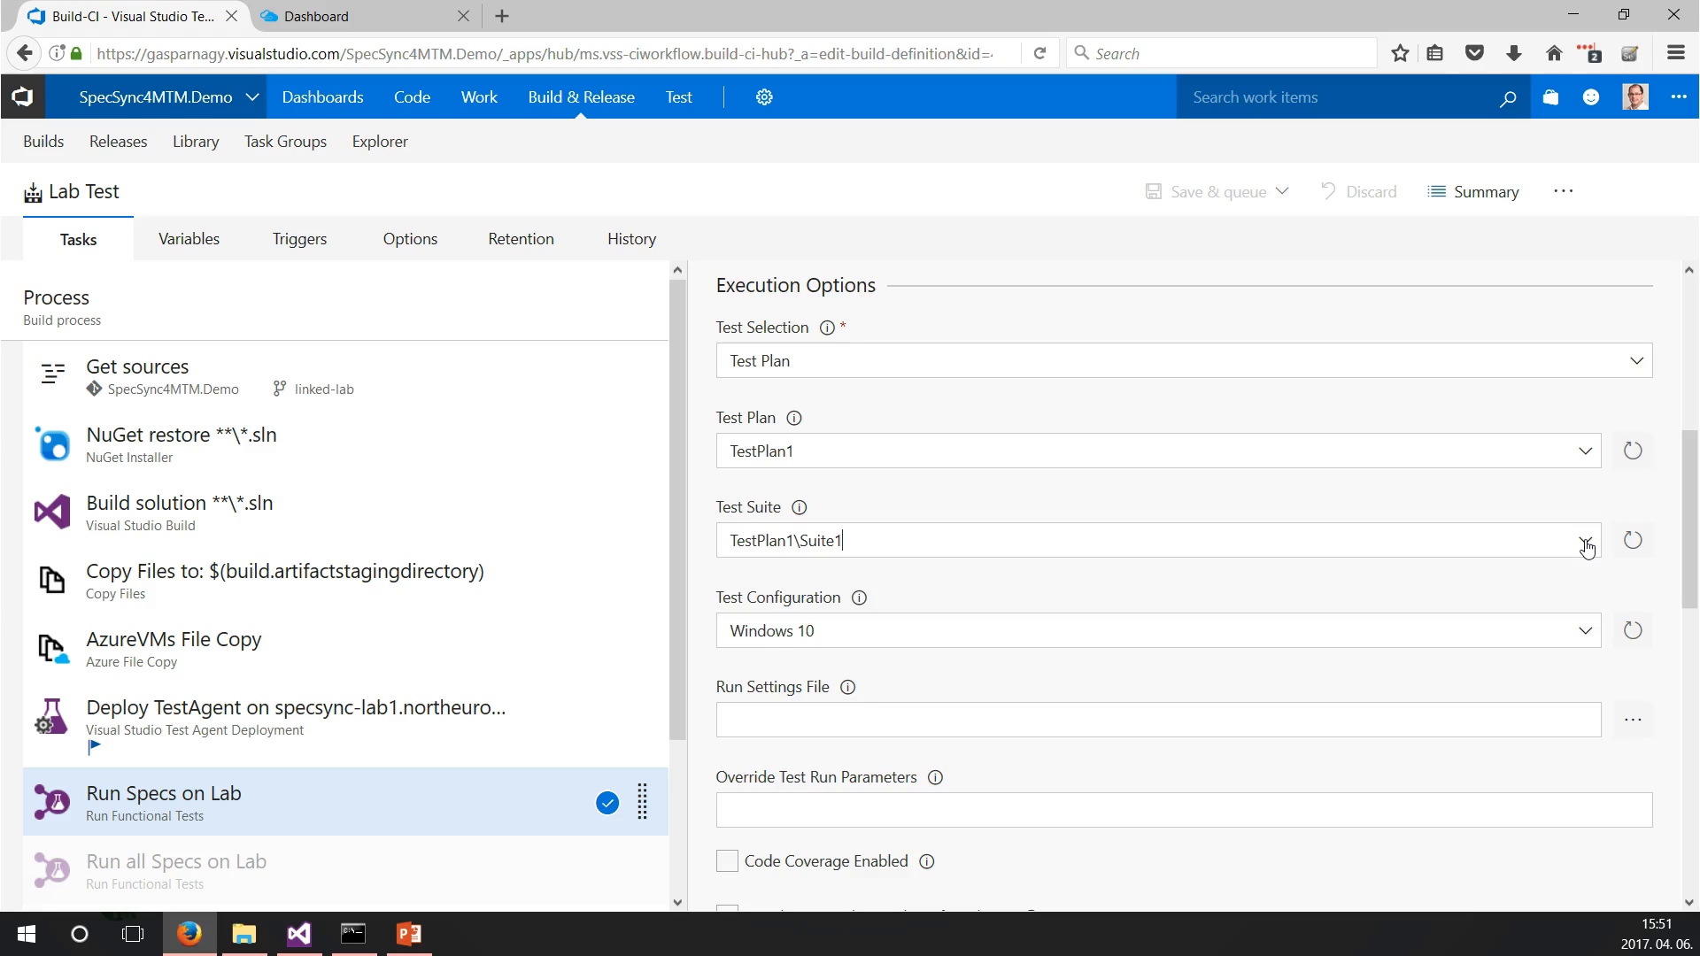
drag(1682, 542, 1695, 775)
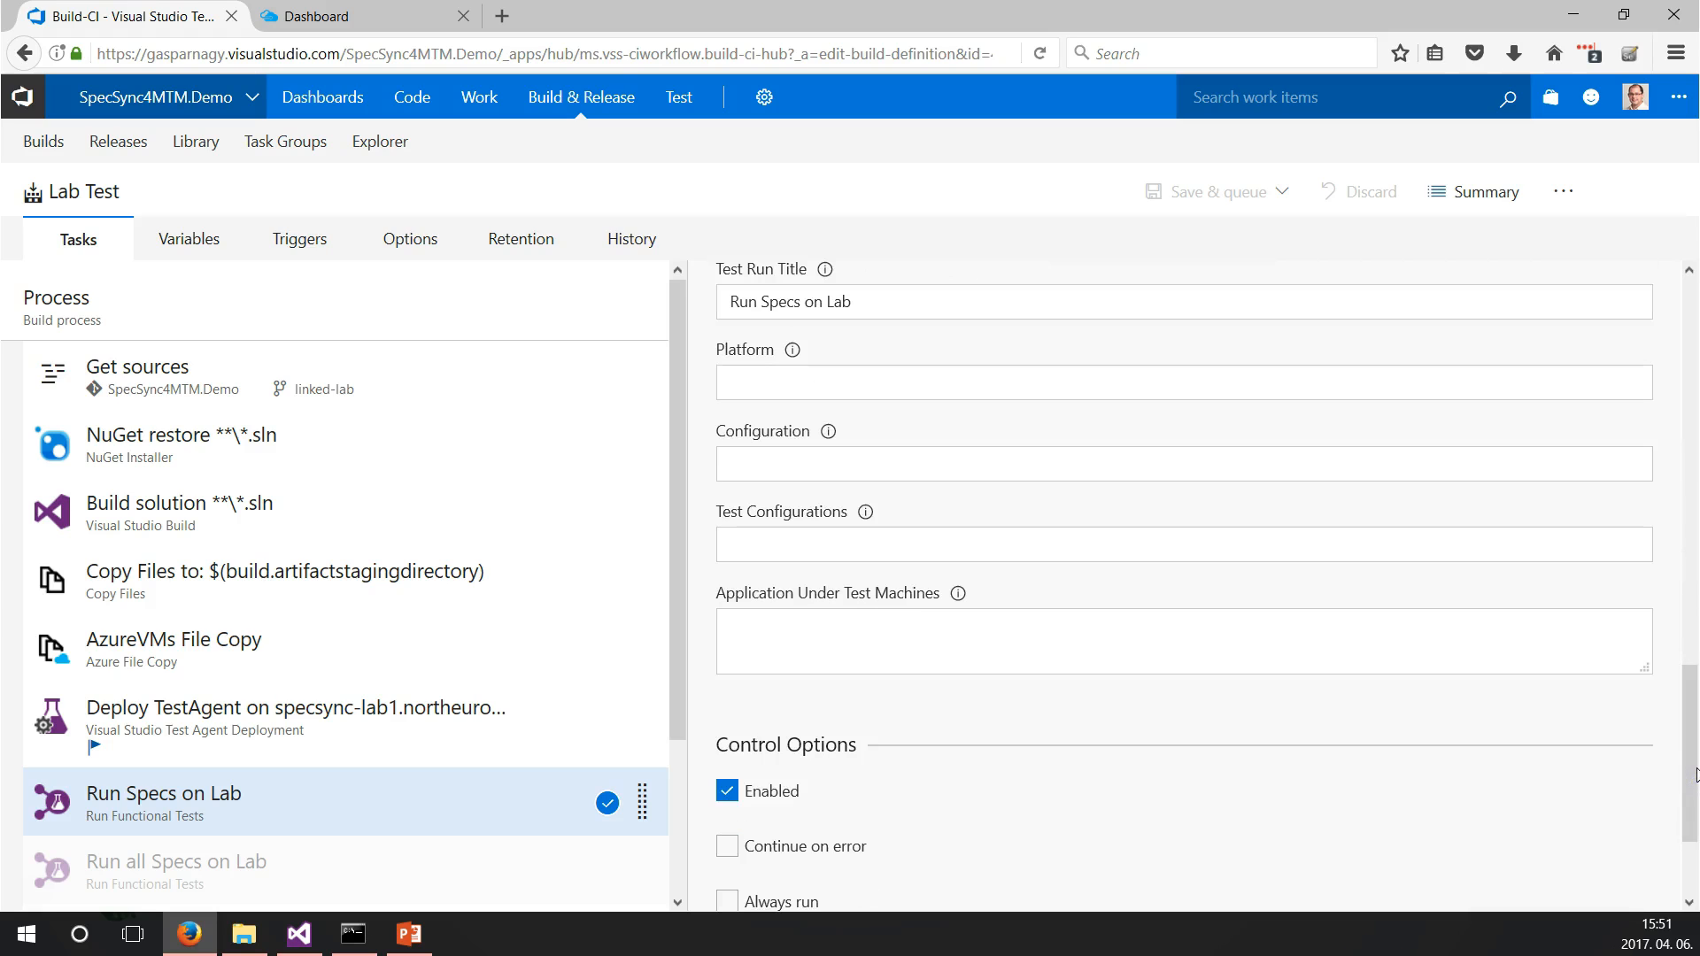
scroll(300, 738, down, 2)
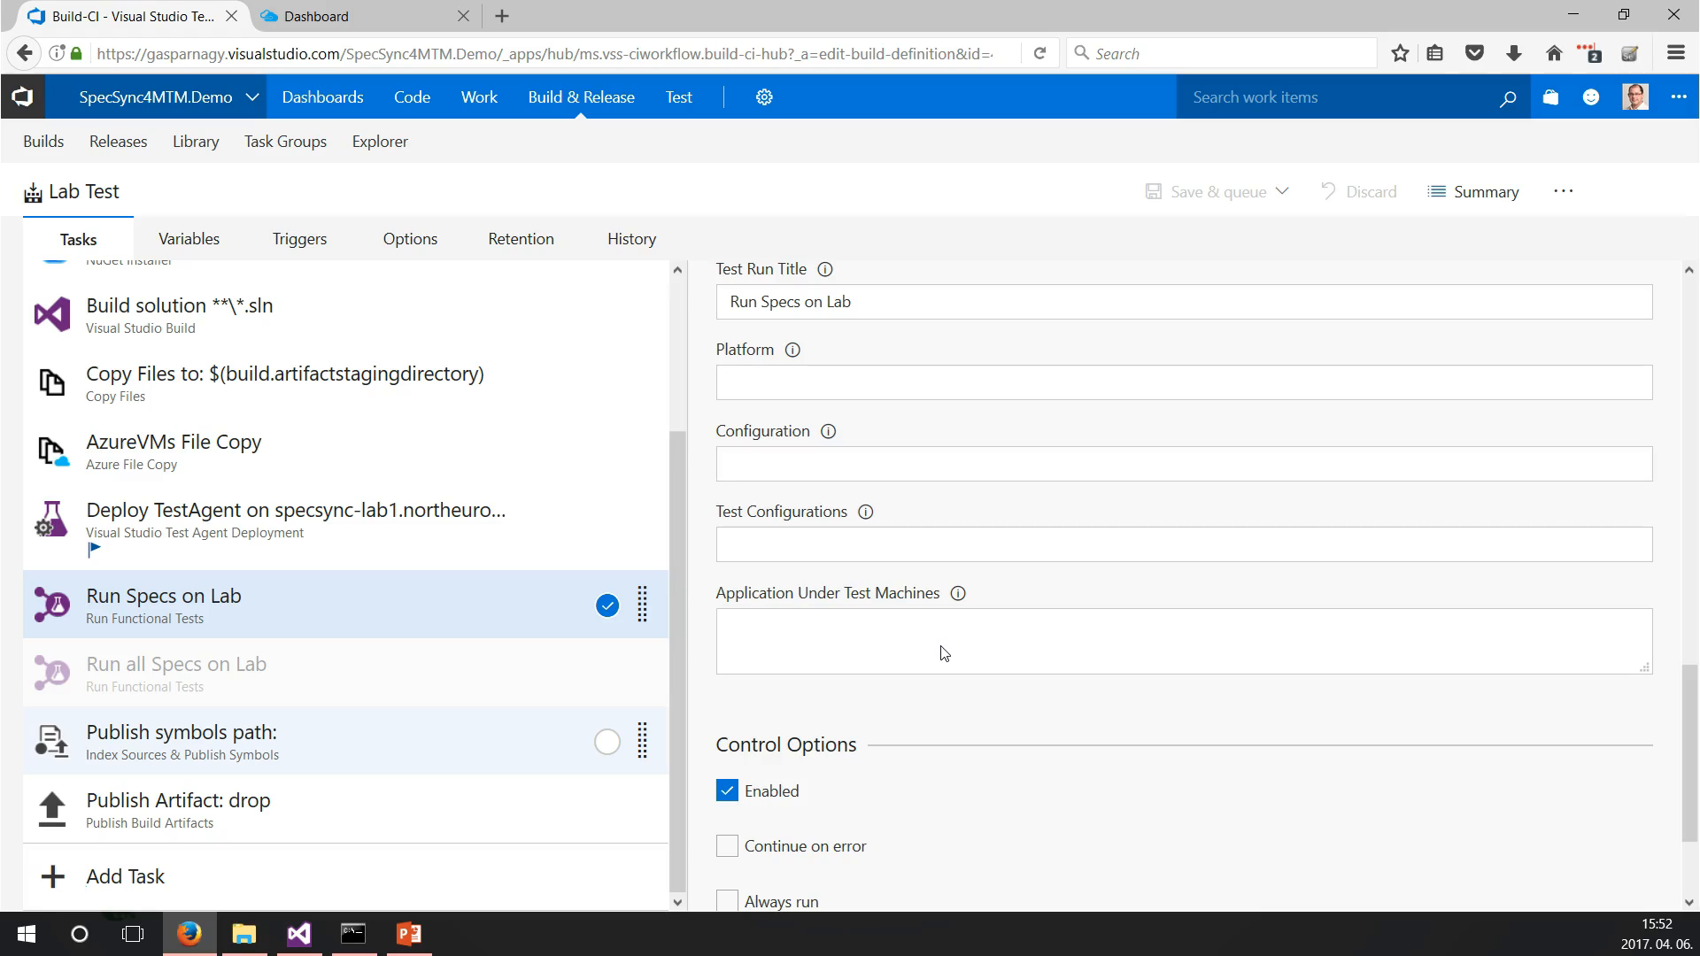
Return to the build definitions and queue a new build of Lab Test.
click(580, 99)
click(33, 147)
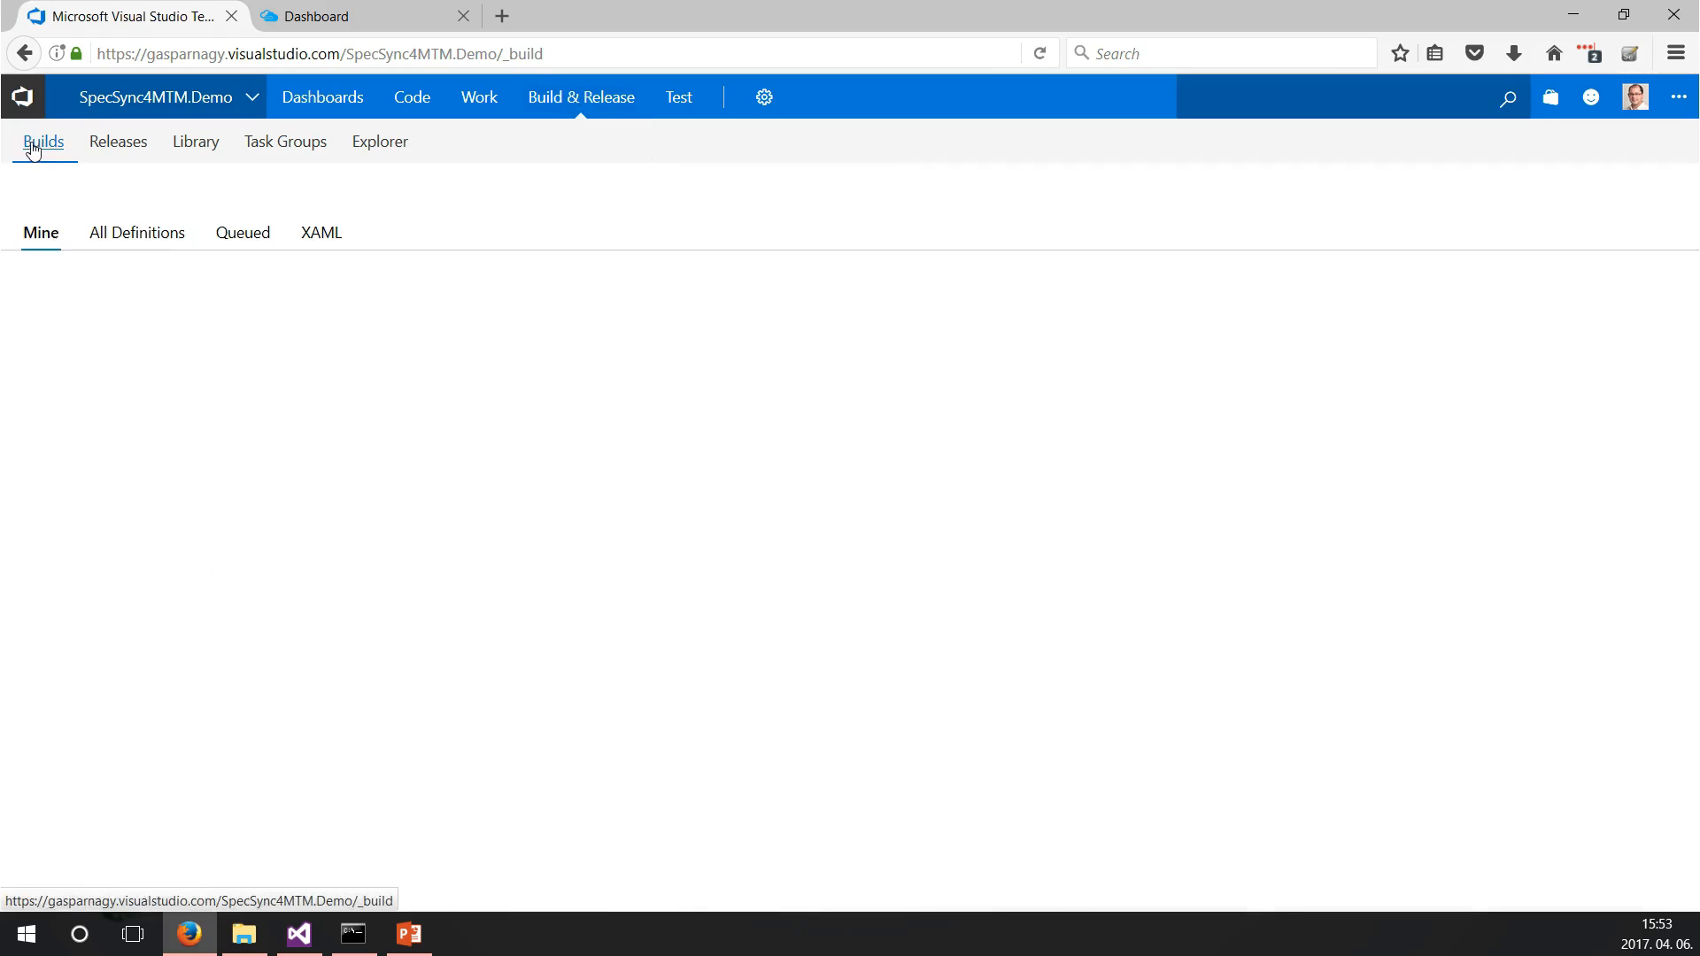
click(154, 319)
click(1414, 203)
click(940, 699)
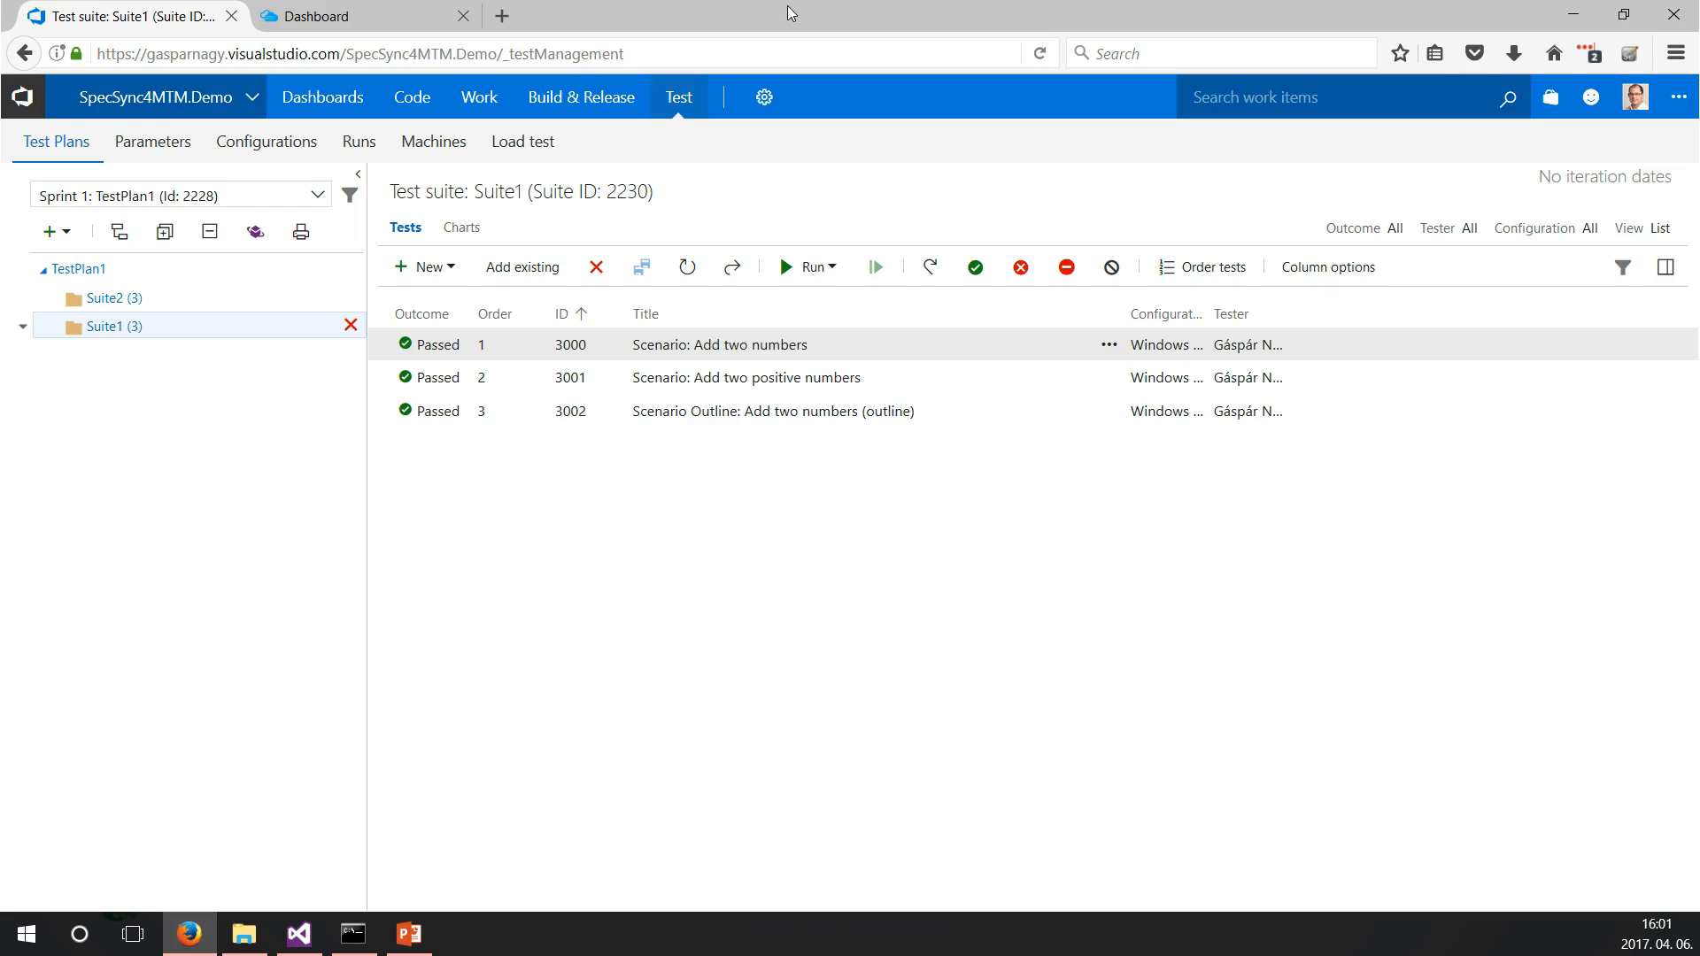
Open the most recent Run Specs on Lab test run and review its test results and run summary.
click(351, 159)
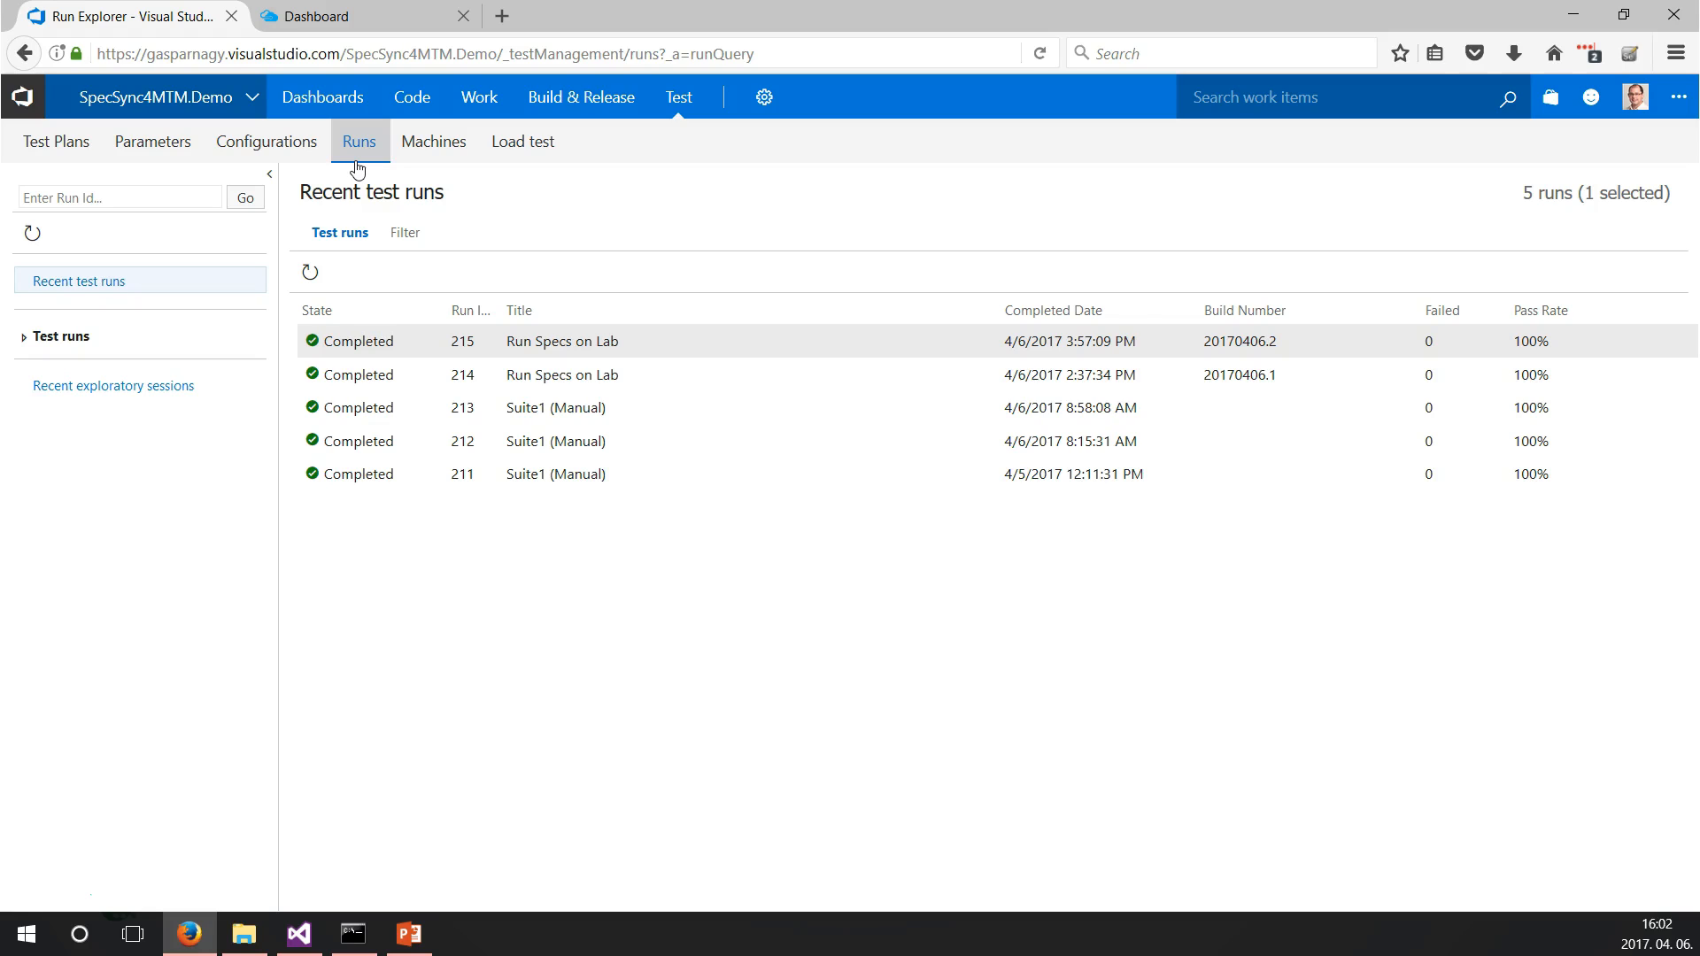
click(606, 345)
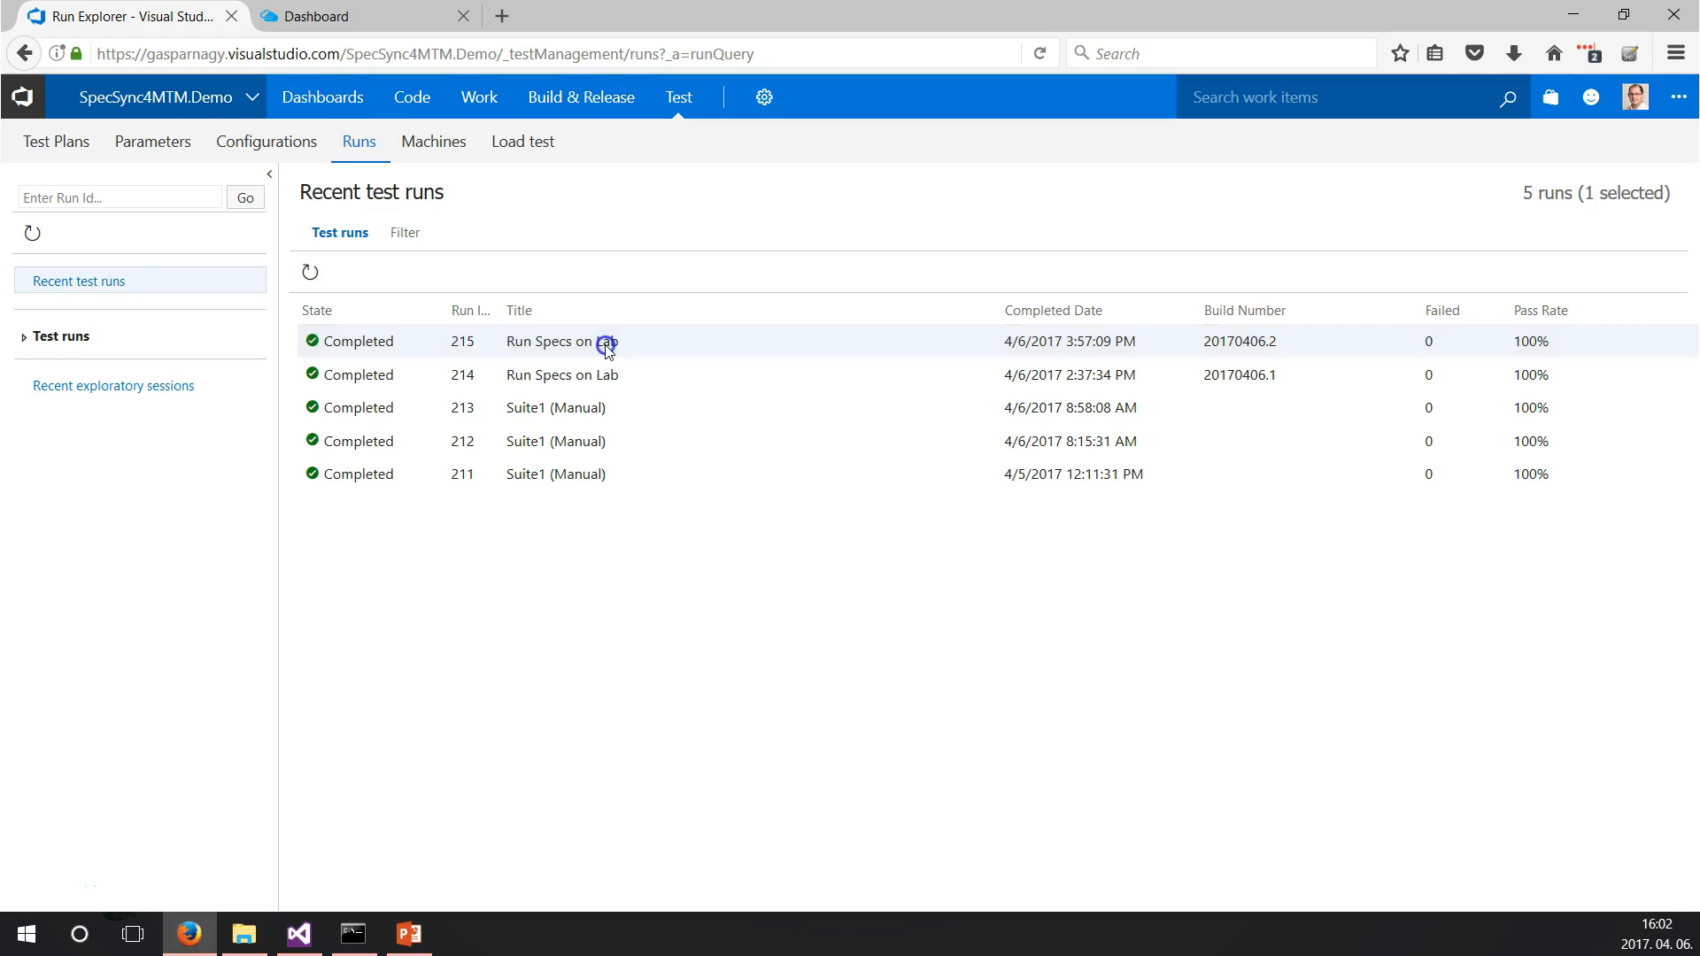
click(606, 345)
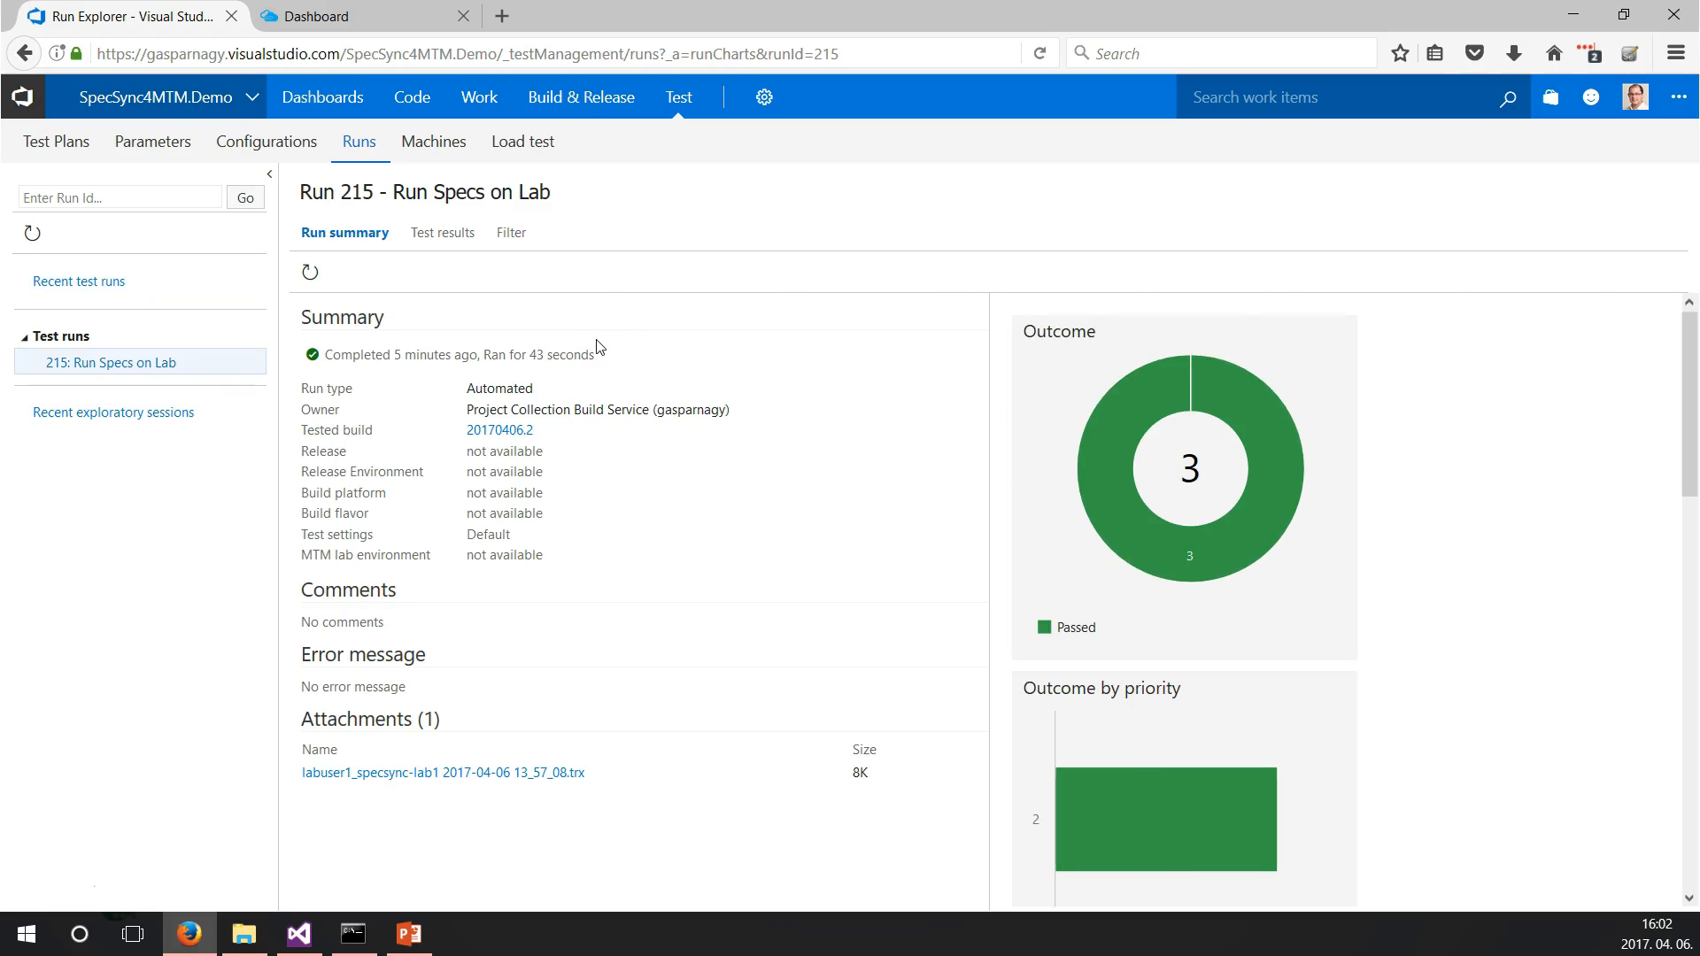
click(446, 233)
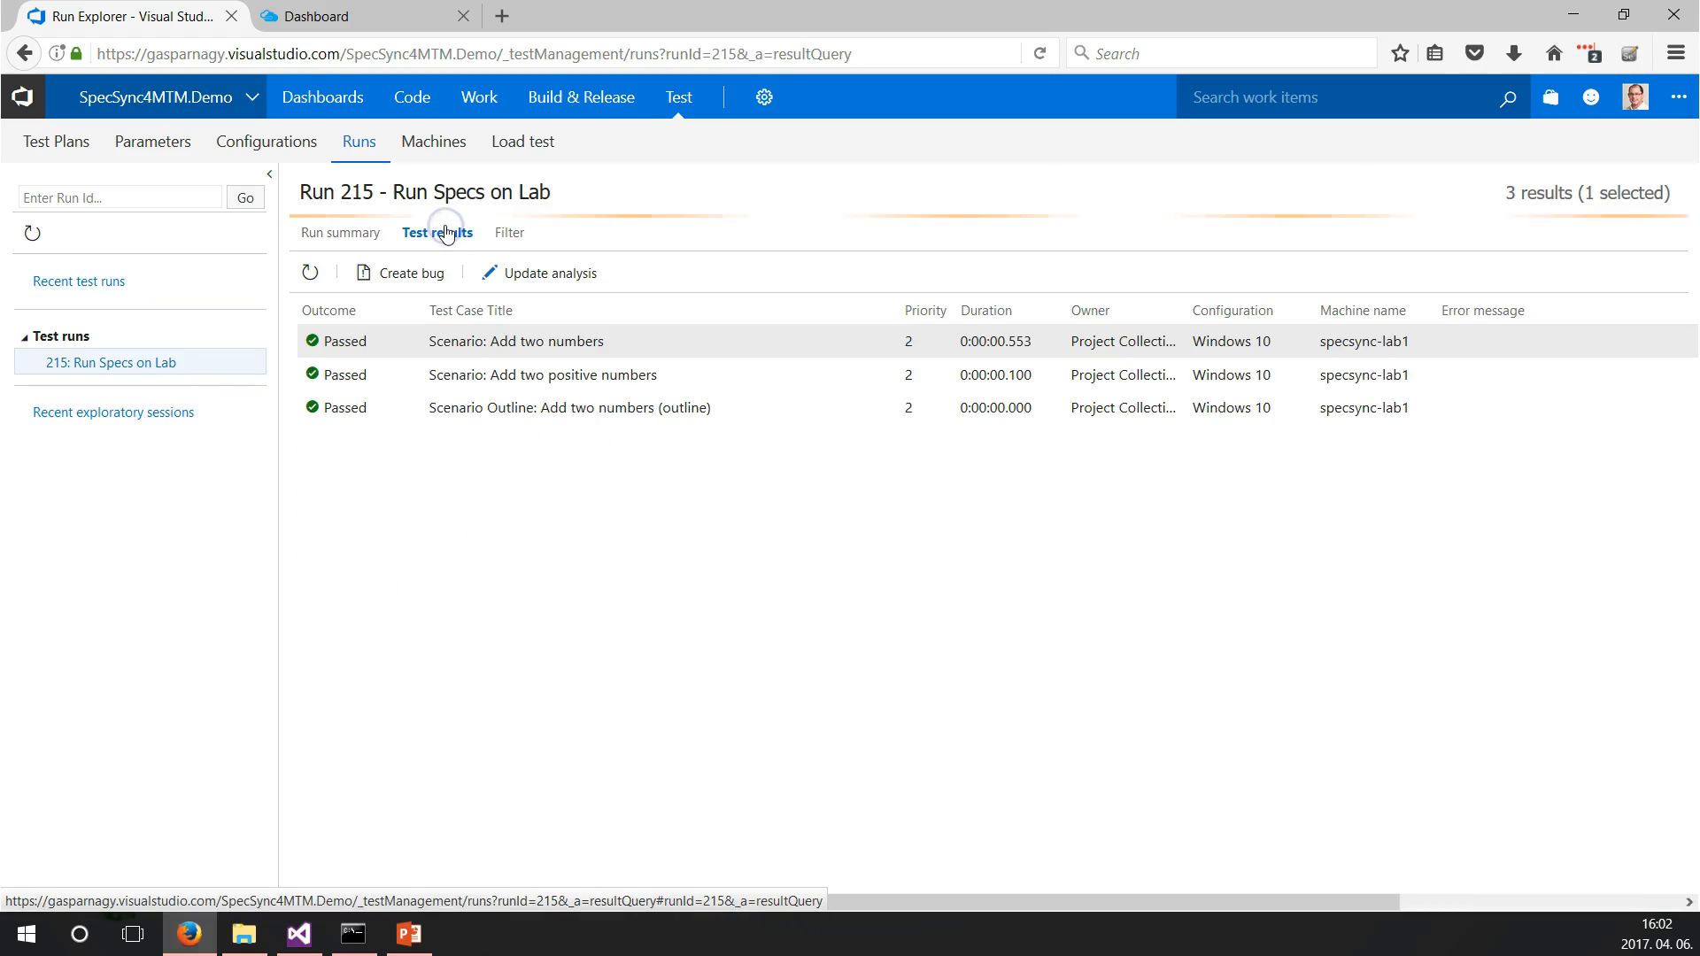
click(358, 233)
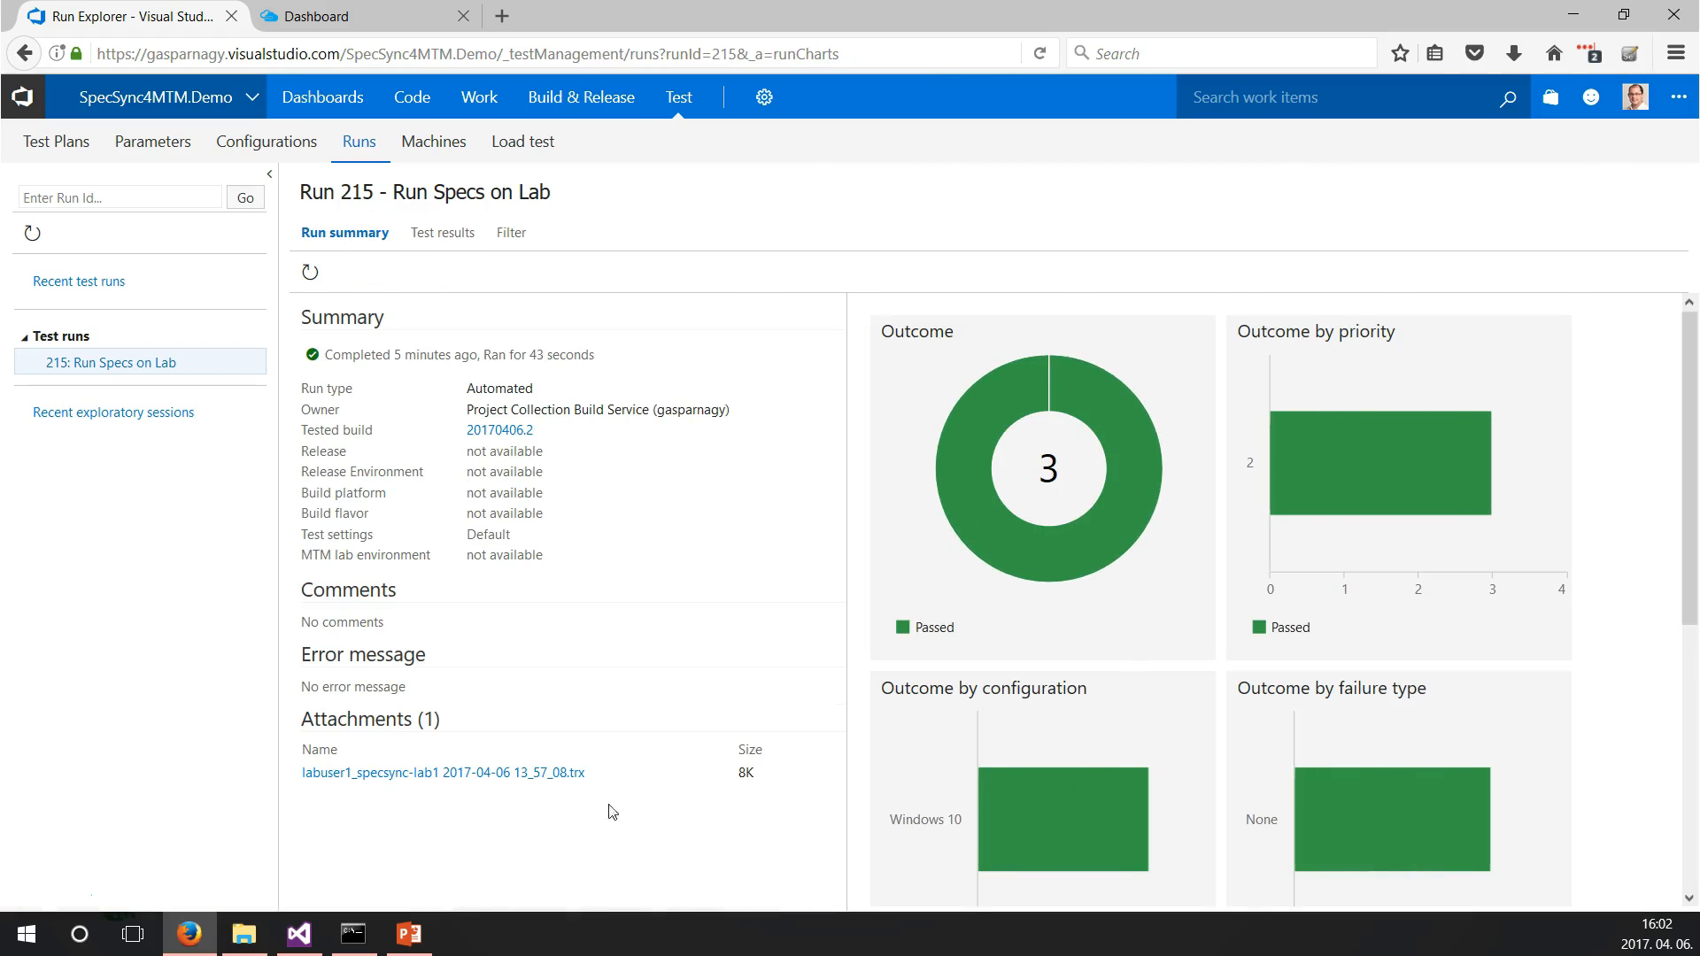